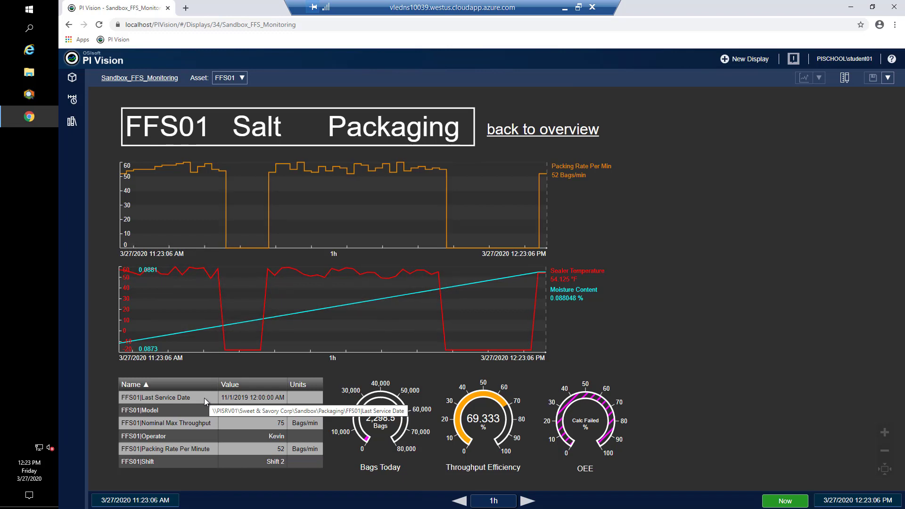
# - After reviewing the FFS01 Salt Packaging display, launch PI System Explorer from the taskbar
pyautogui.click(23, 99)
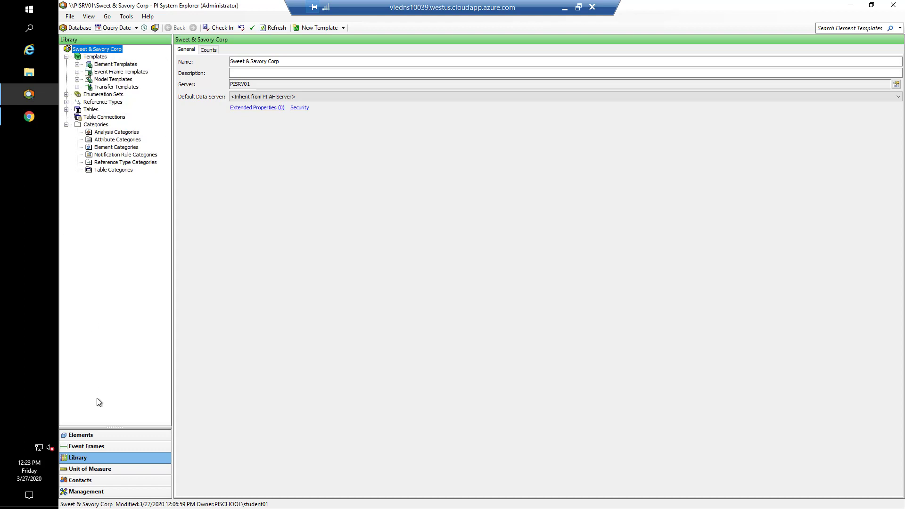
# - Browse Elements to Sandbox > Packaging > FFS01 and show its attributes, including Last Service Date
pyautogui.click(95, 434)
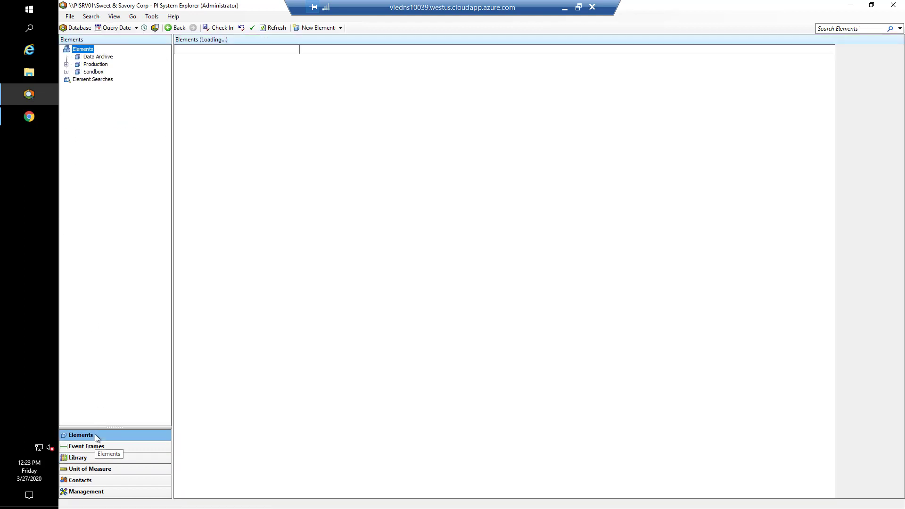
pyautogui.click(67, 72)
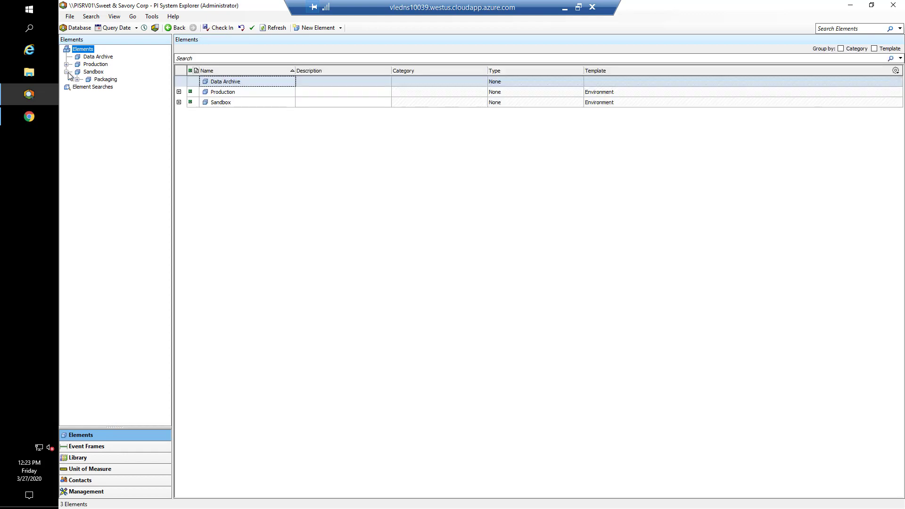
pyautogui.click(78, 80)
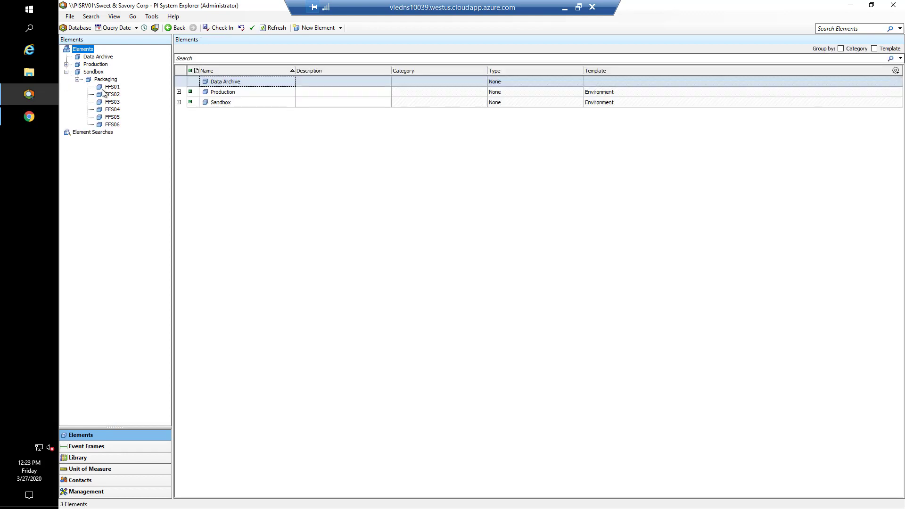
pyautogui.click(112, 87)
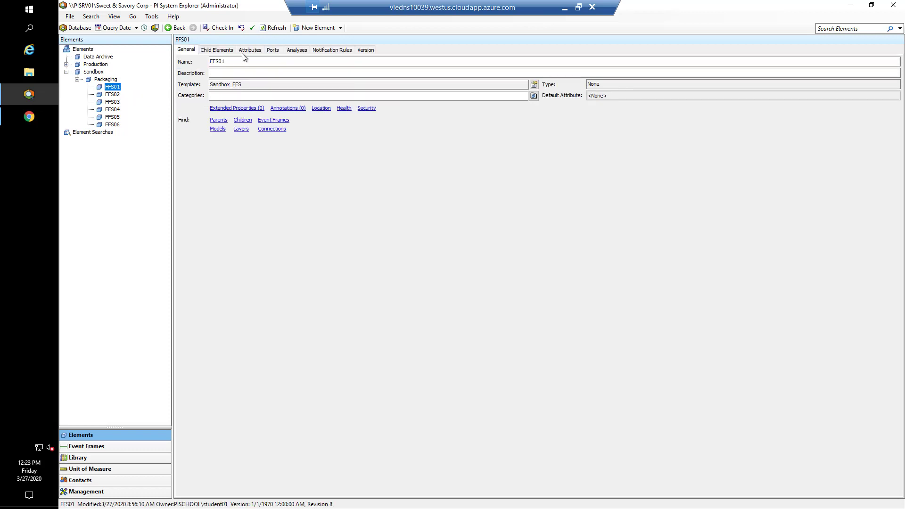
pyautogui.click(243, 53)
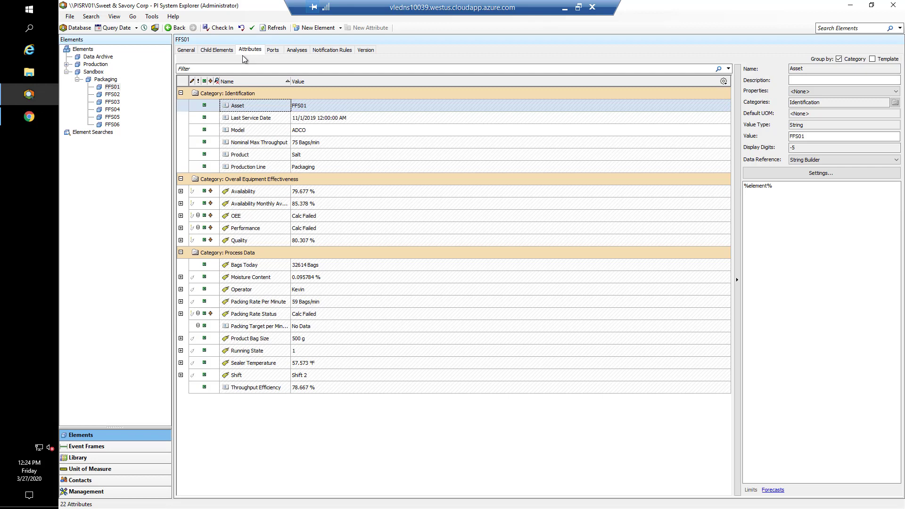
pyautogui.click(272, 118)
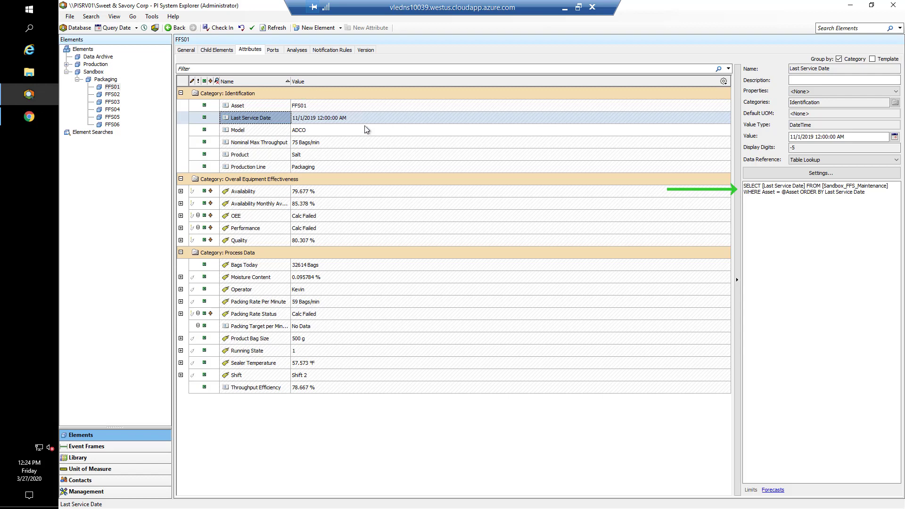
pyautogui.click(772, 171)
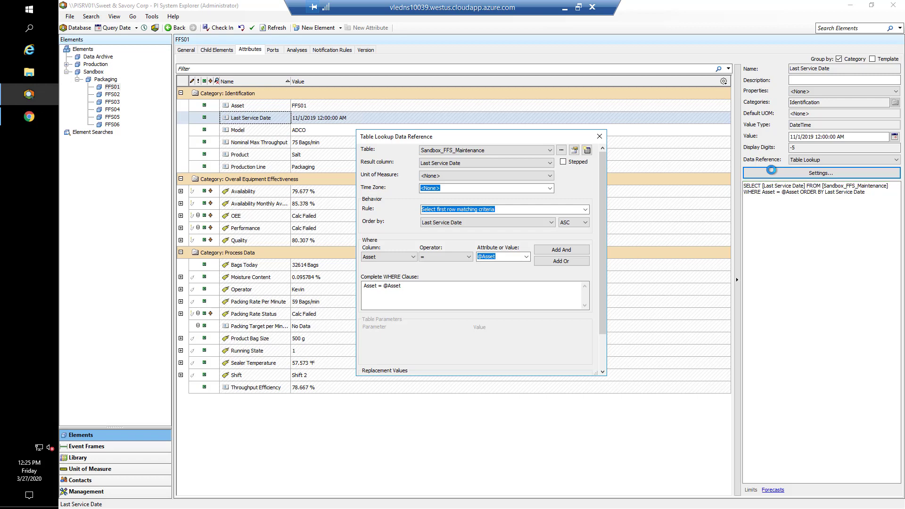
pyautogui.click(600, 137)
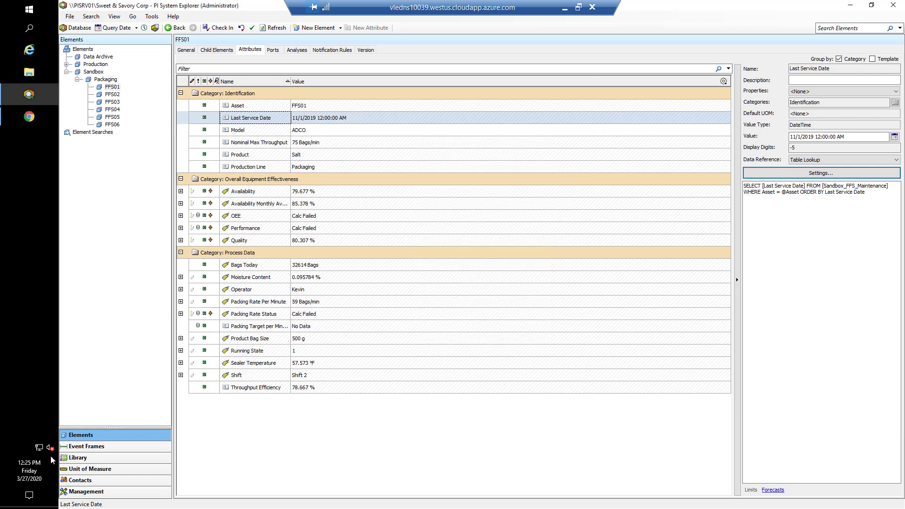
# - Select the Sandbox_FFS_Maintenance table under Library > Tables
pyautogui.click(80, 459)
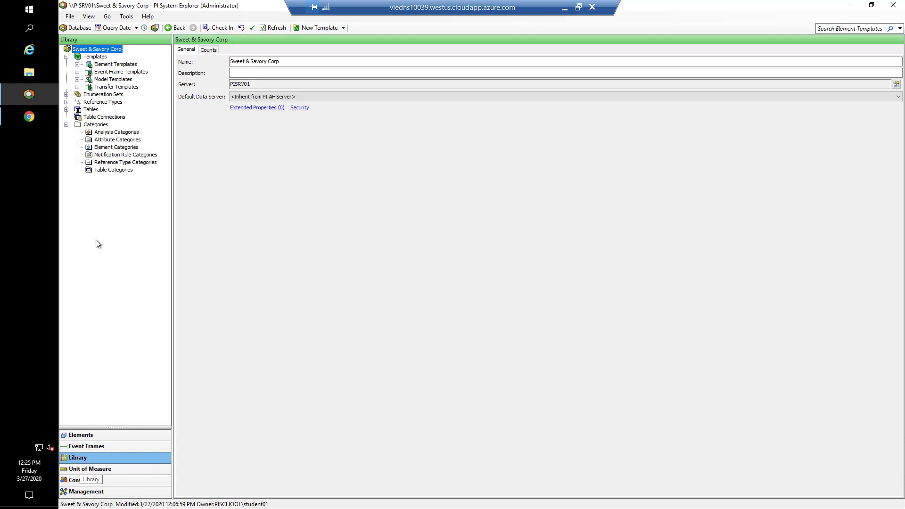
pyautogui.click(67, 110)
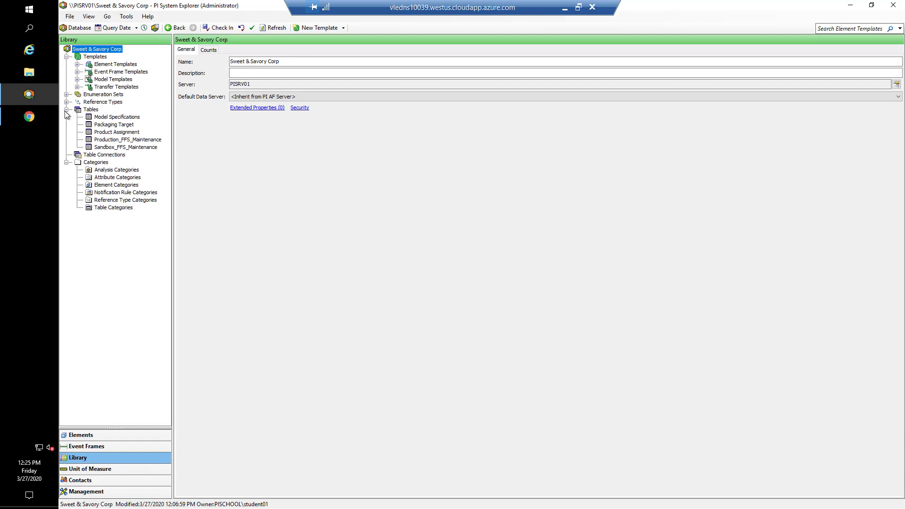
pyautogui.click(125, 147)
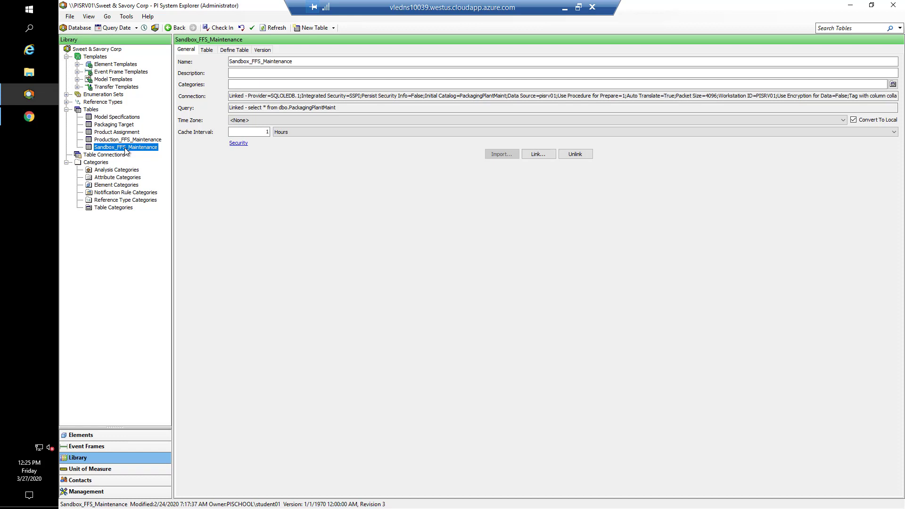
# - Open the Model Specifications table and review its column definitions and data rows
pyautogui.click(130, 119)
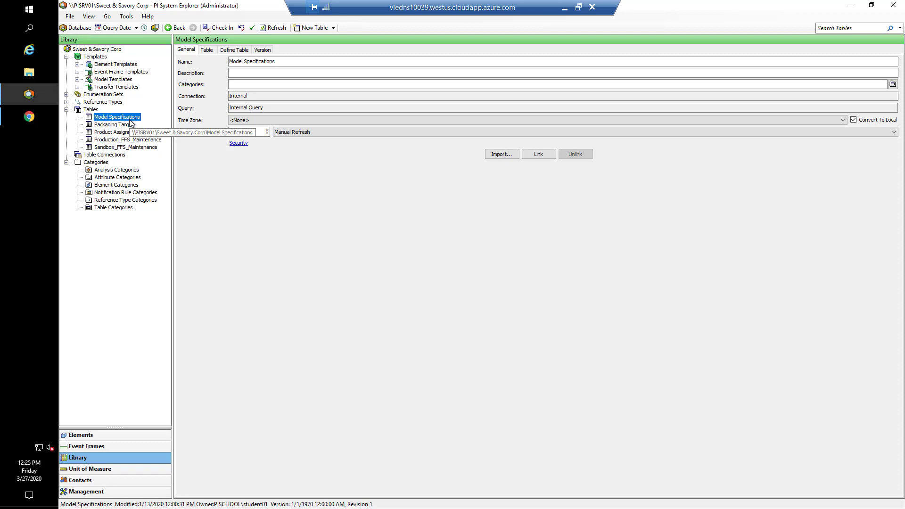
pyautogui.click(238, 51)
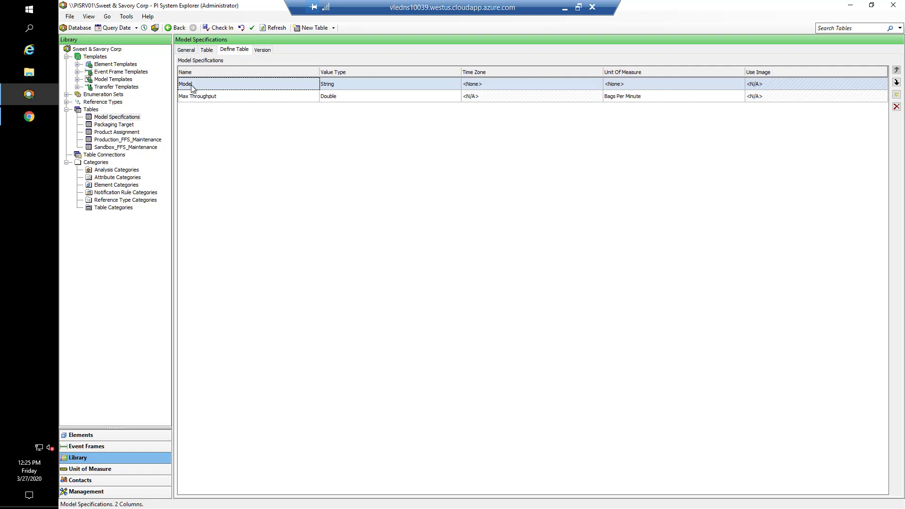
pyautogui.click(209, 50)
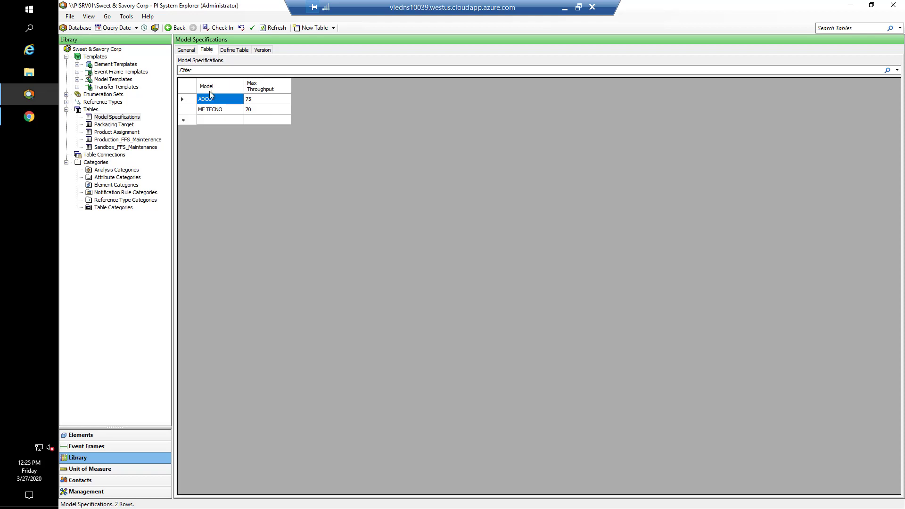
# - Add a BigBox row with Max Throughput 35 and check in the table
pyautogui.click(208, 122)
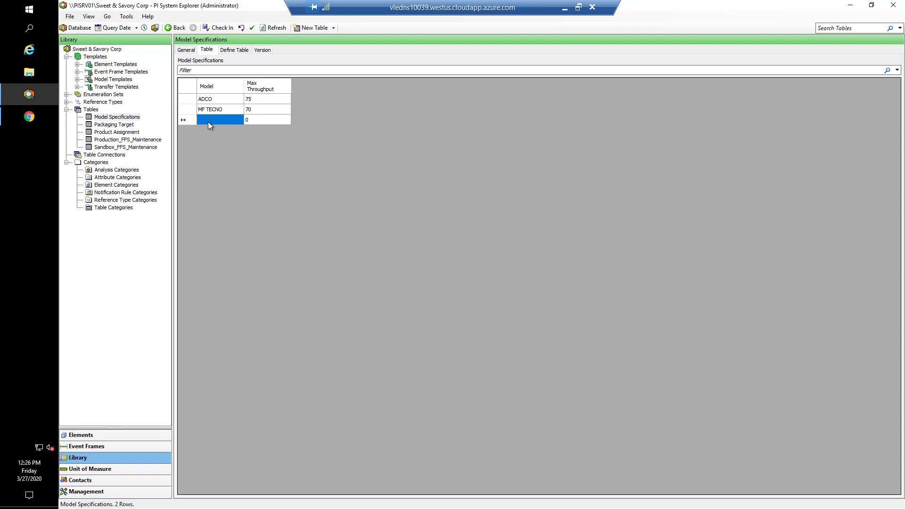
pyautogui.write('3')
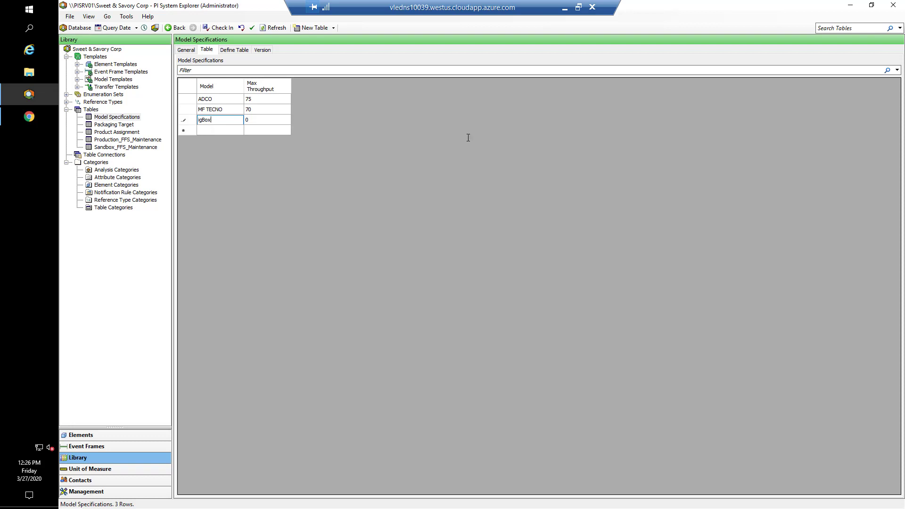
pyautogui.click(199, 123)
pyautogui.press('Delete')
pyautogui.write('Bi')
pyautogui.click(269, 118)
pyautogui.write('35')
pyautogui.click(226, 29)
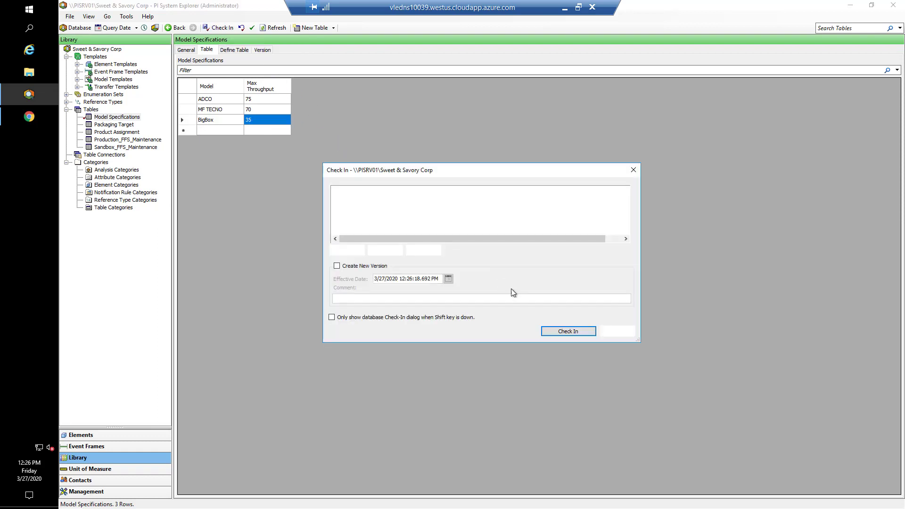
pyautogui.click(558, 331)
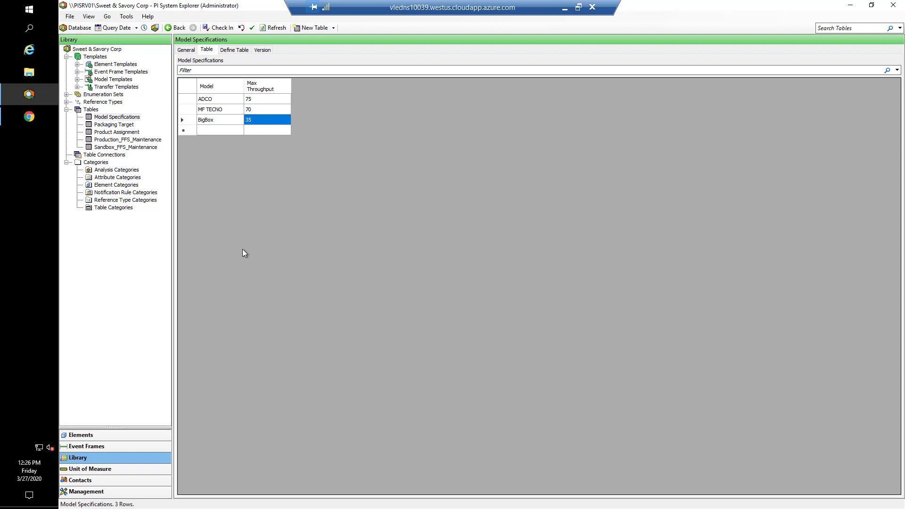
# - Review Sandbox_FFS_Maintenance's Table Link to the PackagingPlantMaint query, then cancel without changes
pyautogui.click(138, 149)
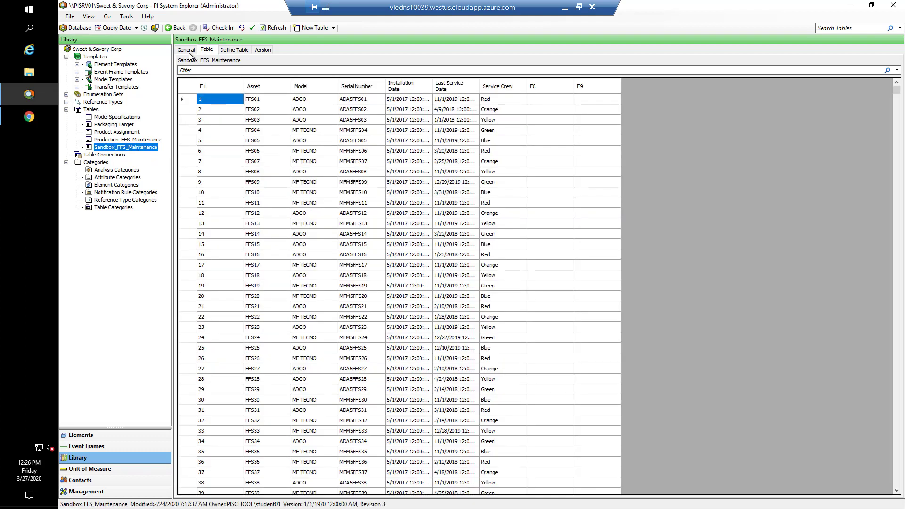
pyautogui.click(186, 50)
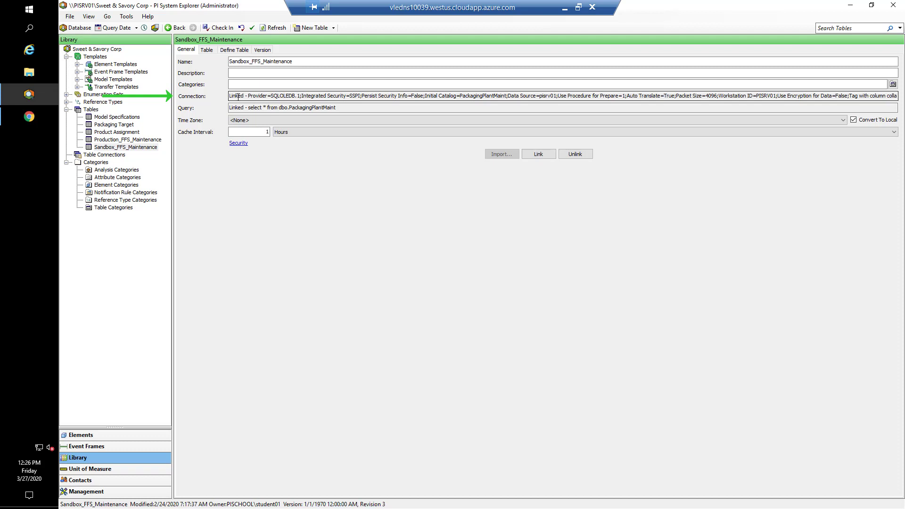
pyautogui.click(330, 109)
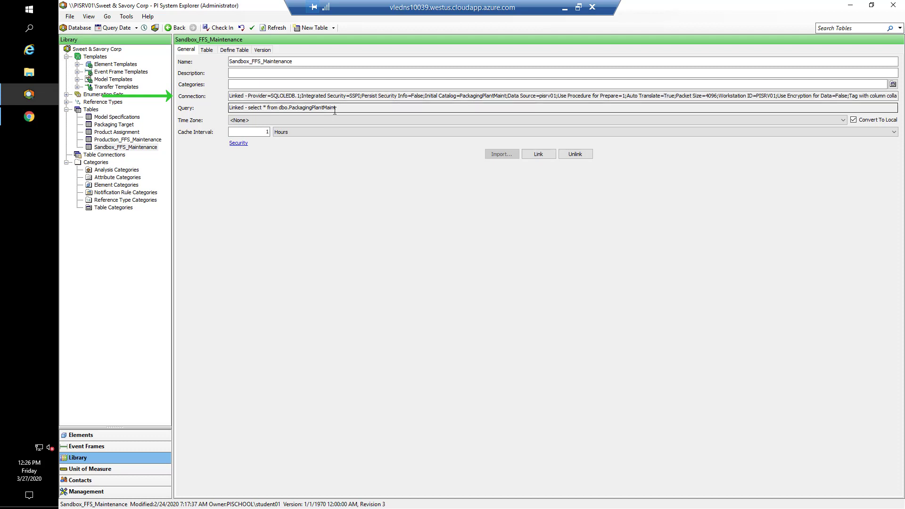
pyautogui.click(535, 154)
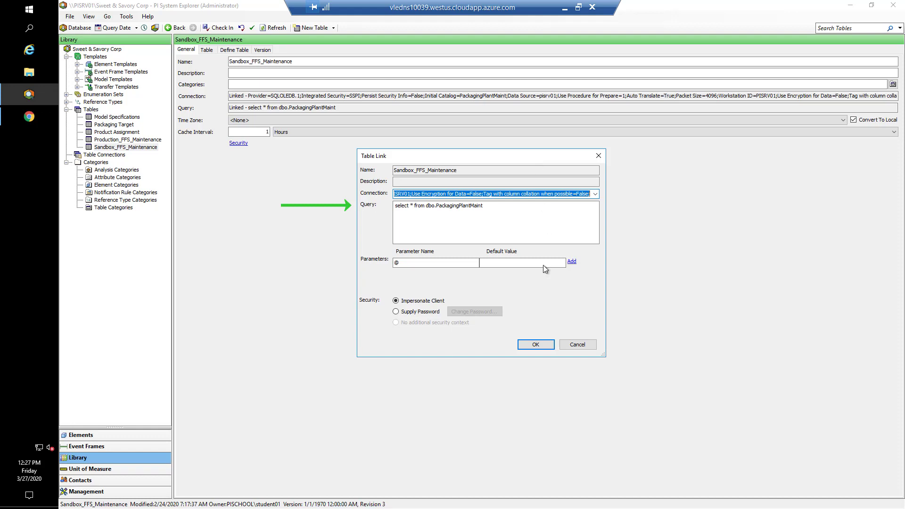
pyautogui.click(565, 346)
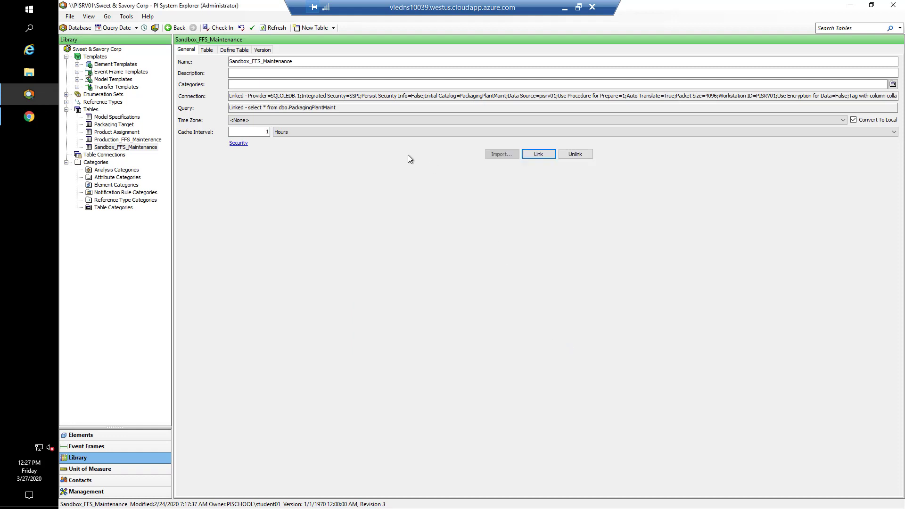
# - Scroll through the Sandbox_FFS_Maintenance rows, then view its select * query and 1-hour cache
pyautogui.click(208, 50)
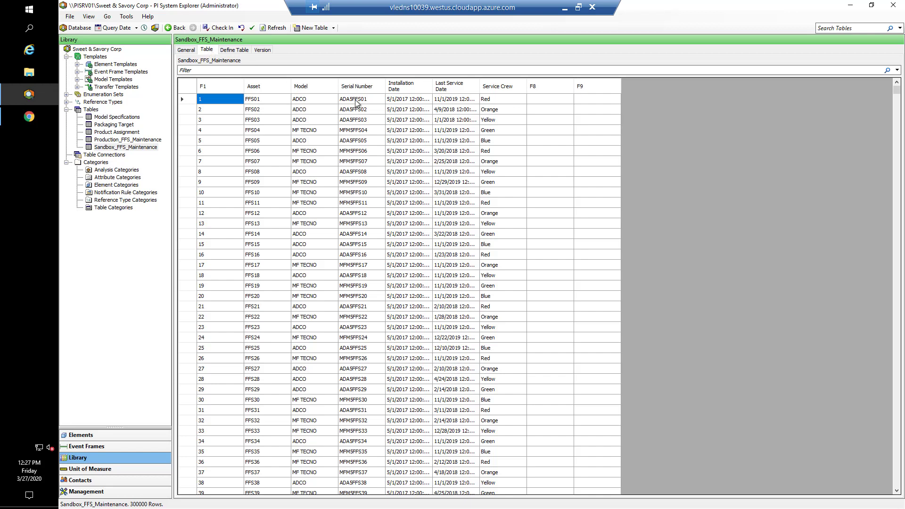
pyautogui.moveTo(897, 91); pyautogui.dragTo(885, 120)
pyautogui.moveTo(840, 231); pyautogui.dragTo(898, 482)
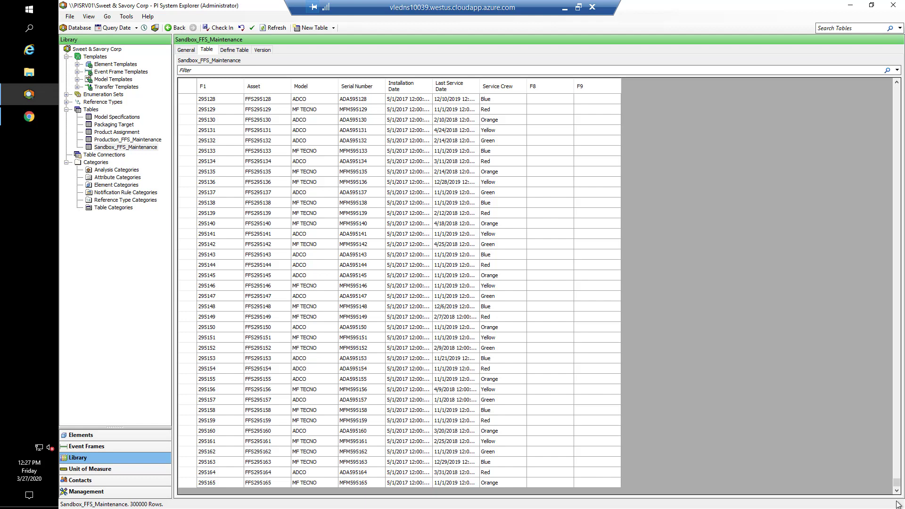
pyautogui.moveTo(898, 488); pyautogui.dragTo(897, 84)
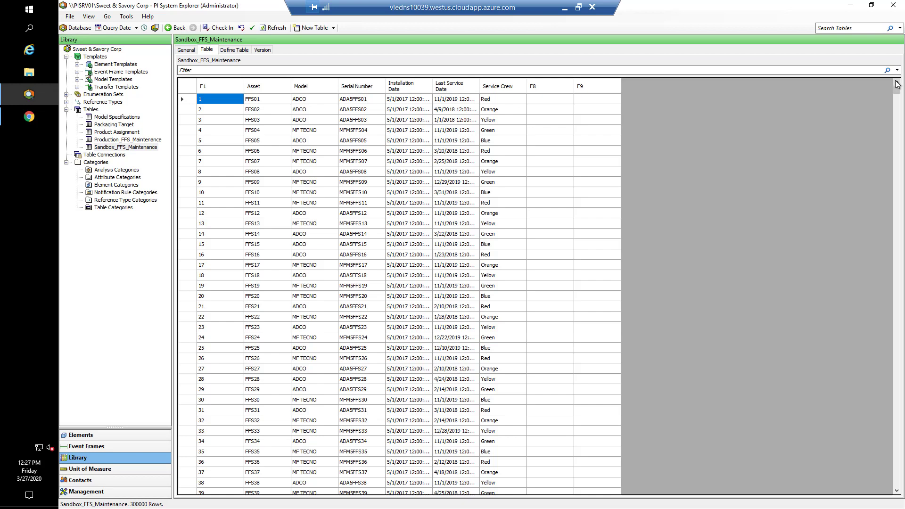
pyautogui.click(182, 50)
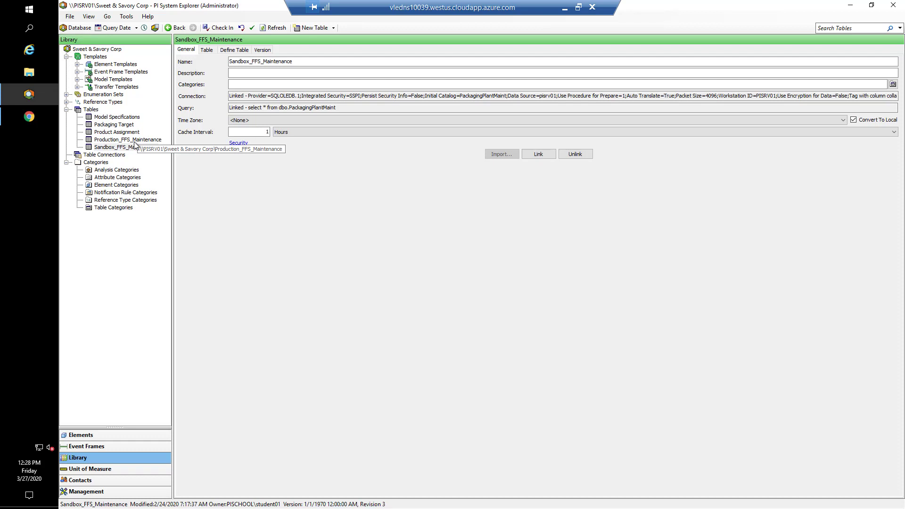
pyautogui.click(137, 140)
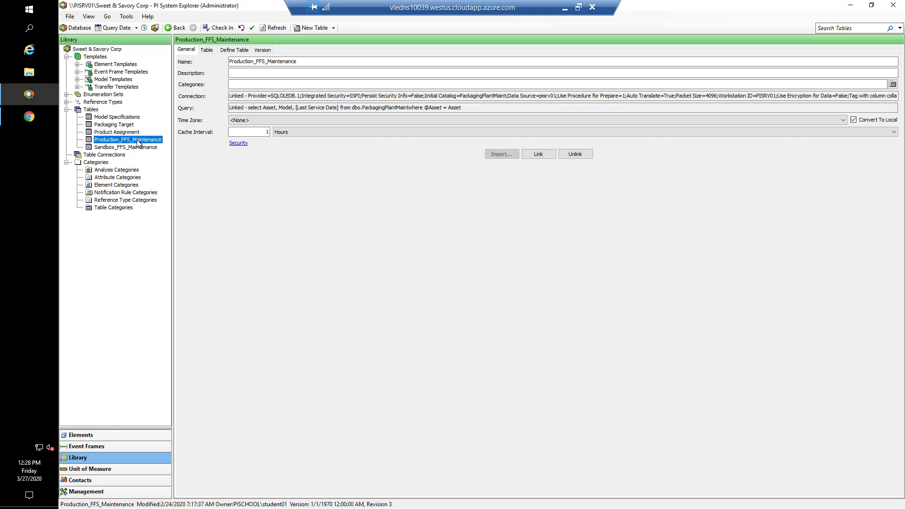
pyautogui.click(207, 50)
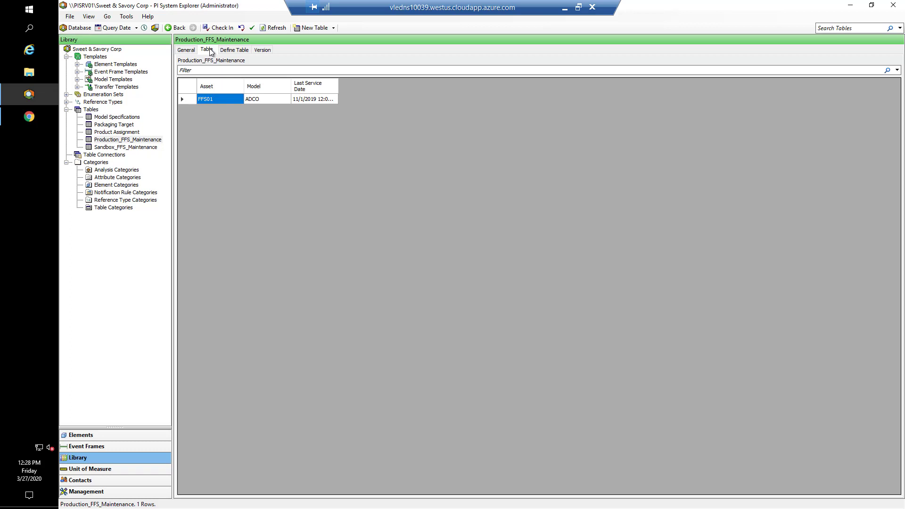
pyautogui.click(189, 50)
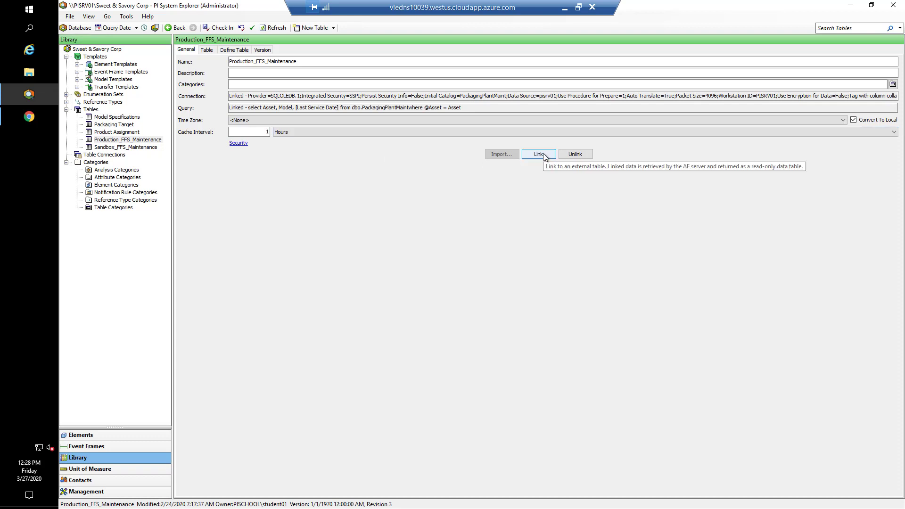
pyautogui.click(539, 154)
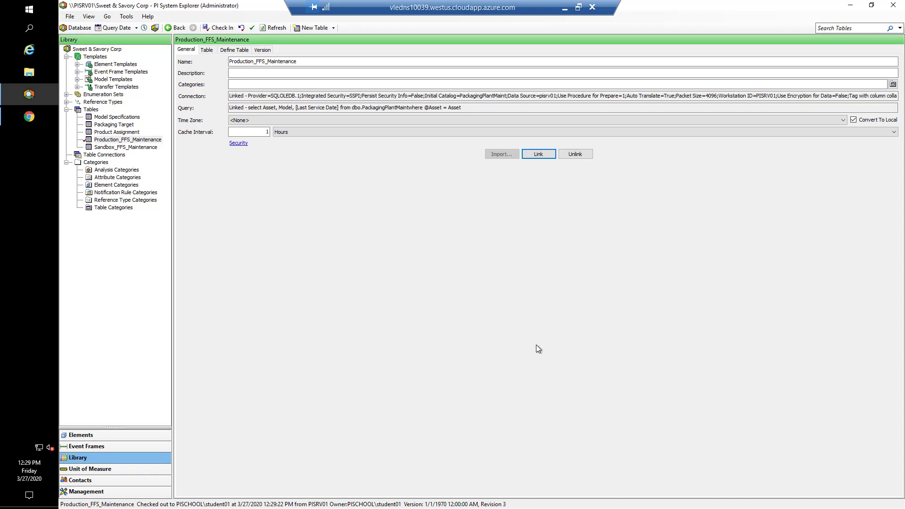
pyautogui.click(148, 148)
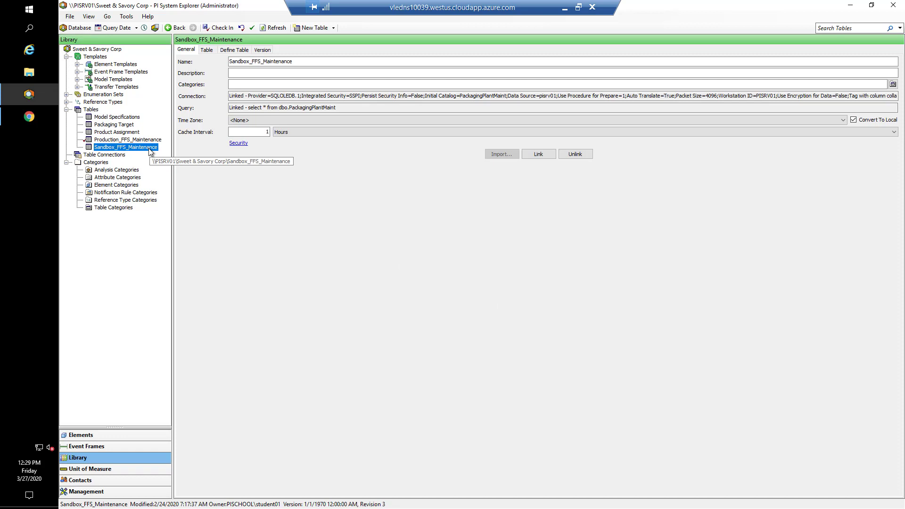
pyautogui.click(534, 155)
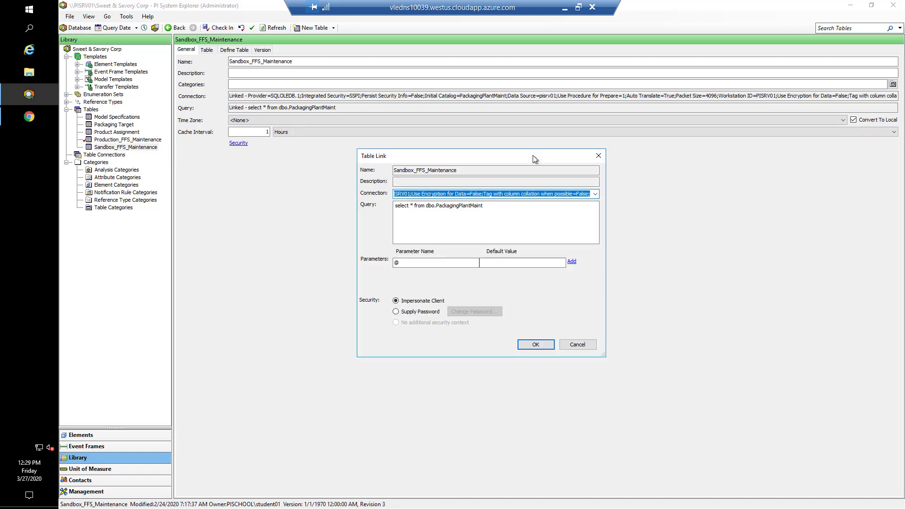
pyautogui.click(468, 217)
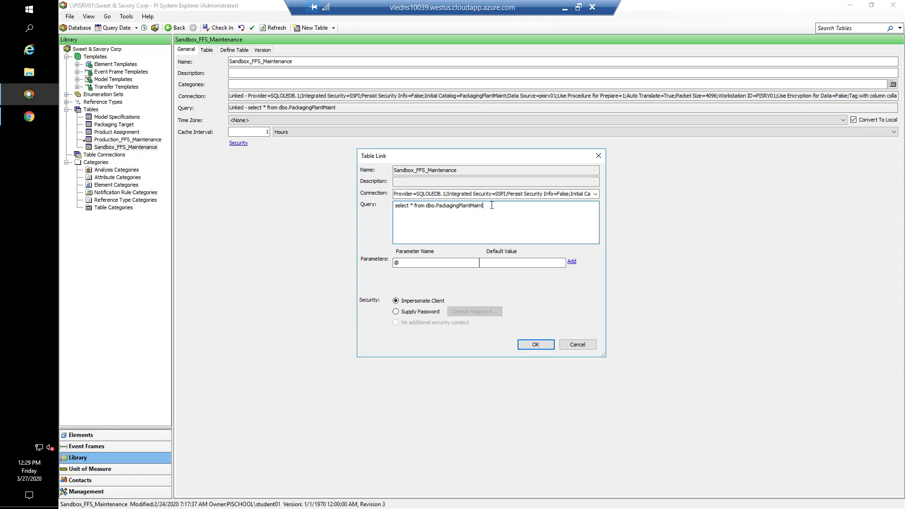
pyautogui.write('Where @Asse')
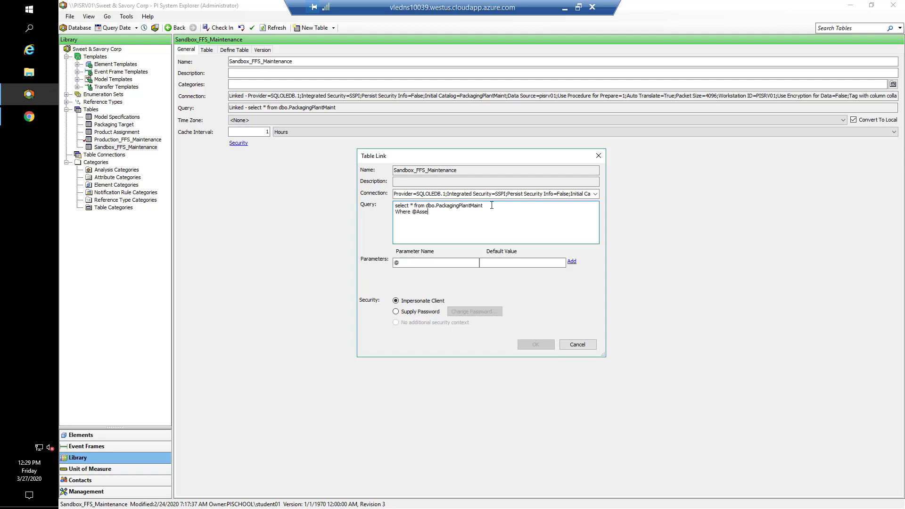
pyautogui.write('t = Asset')
pyautogui.click(456, 266)
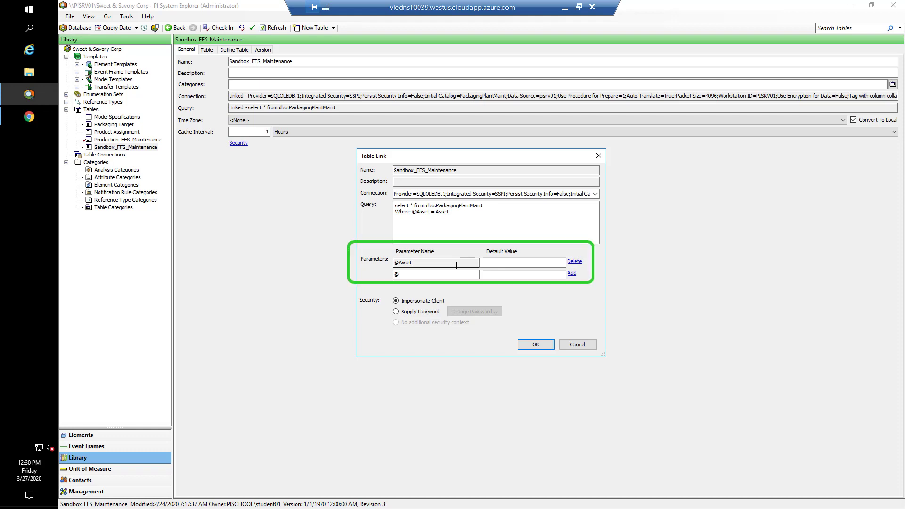
pyautogui.click(493, 265)
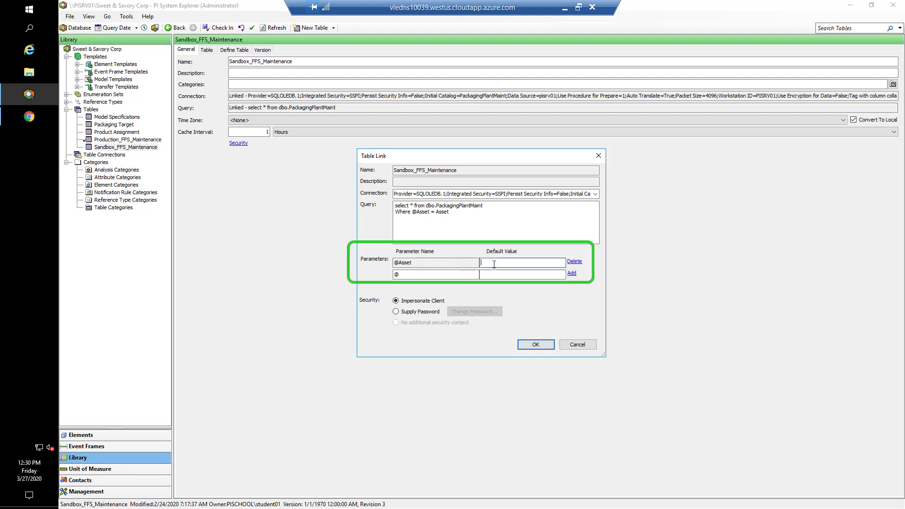
pyautogui.write('FFS01')
# - Apply the link change, verify only the FFS01 row returns, and check in both tables
pyautogui.click(548, 348)
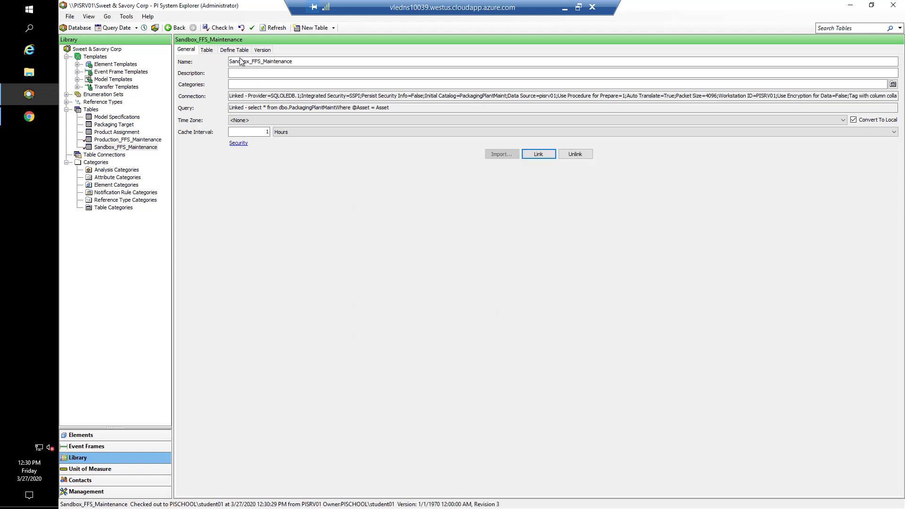
pyautogui.click(207, 50)
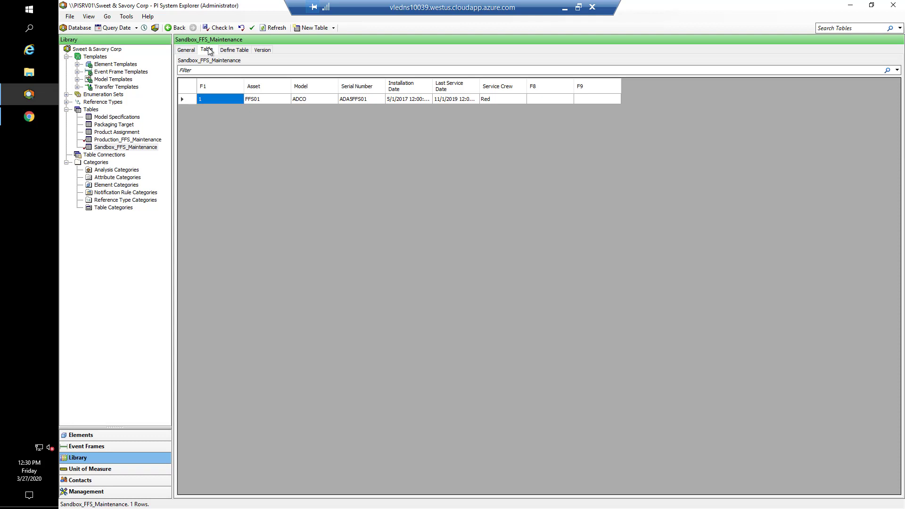
pyautogui.click(224, 27)
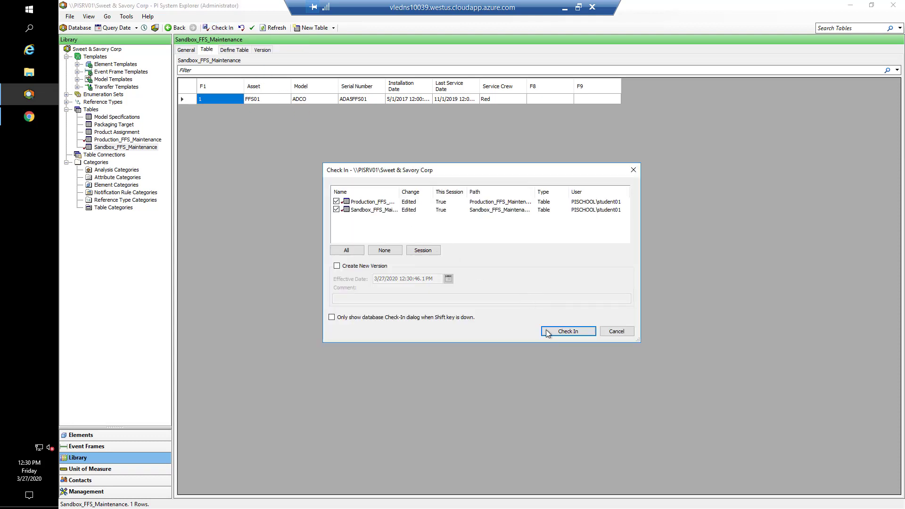
pyautogui.click(548, 333)
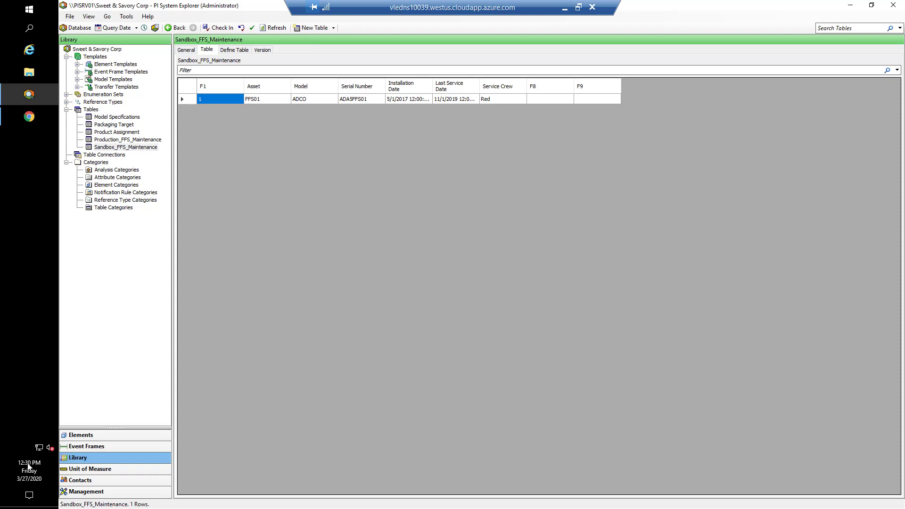
pyautogui.click(114, 434)
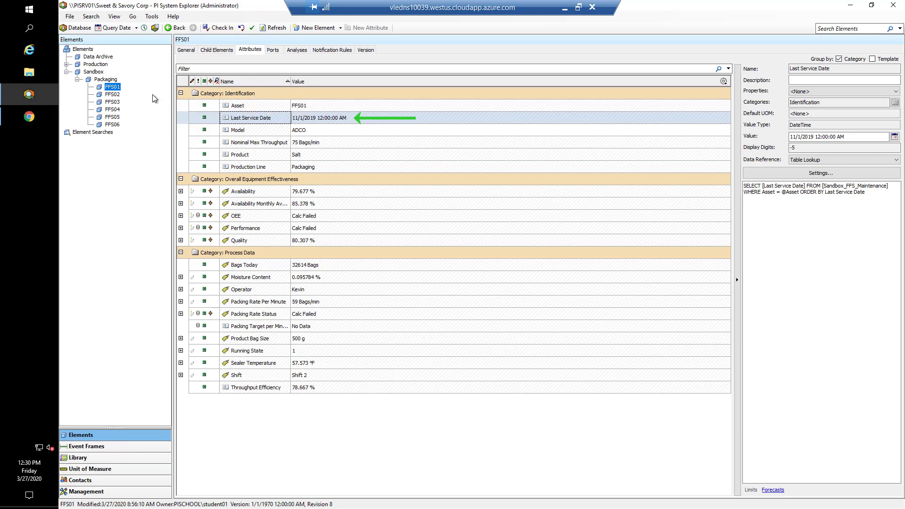
pyautogui.click(111, 95)
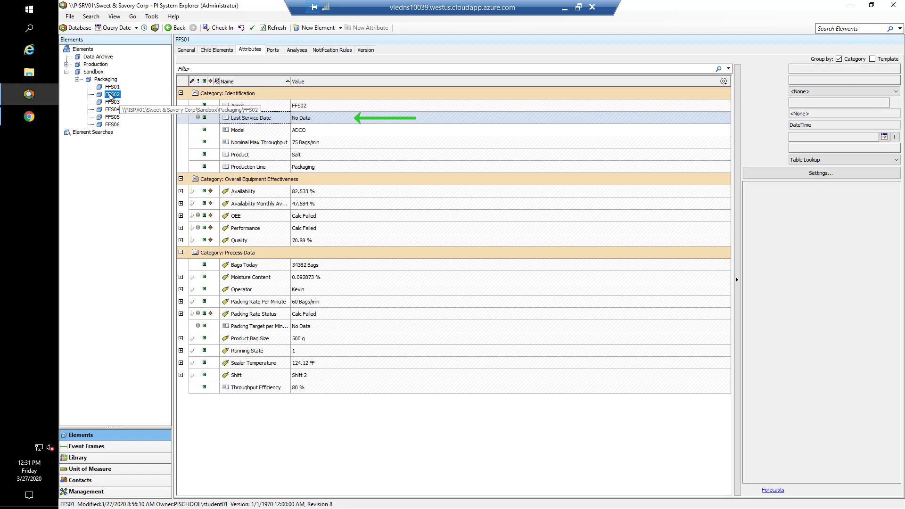
pyautogui.click(113, 103)
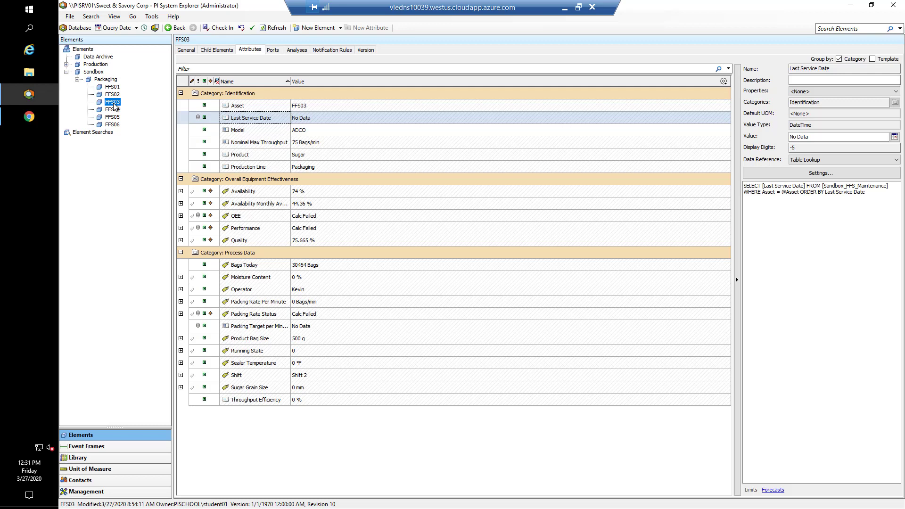
pyautogui.click(75, 459)
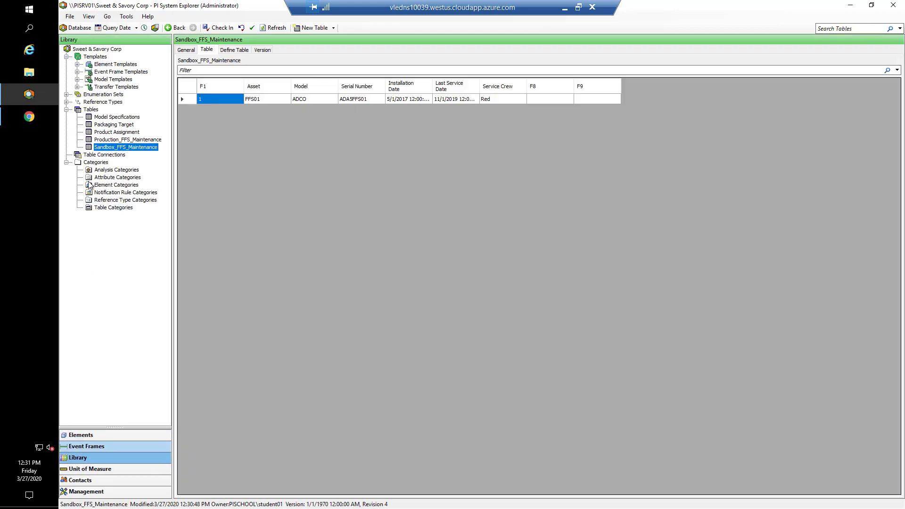
pyautogui.click(78, 65)
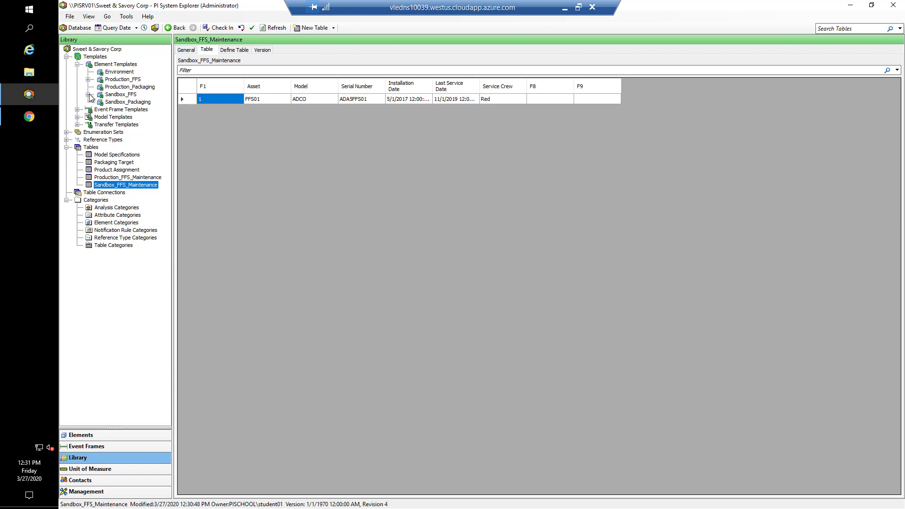
pyautogui.click(113, 95)
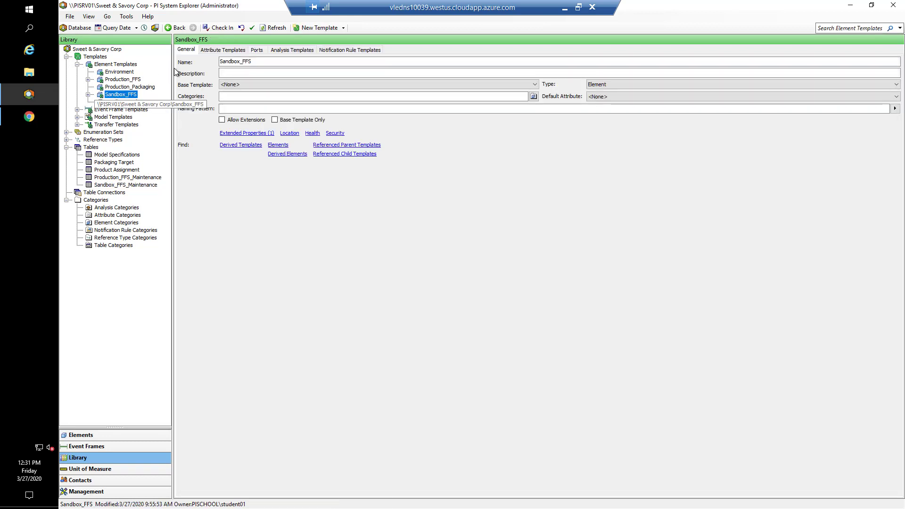
pyautogui.click(208, 53)
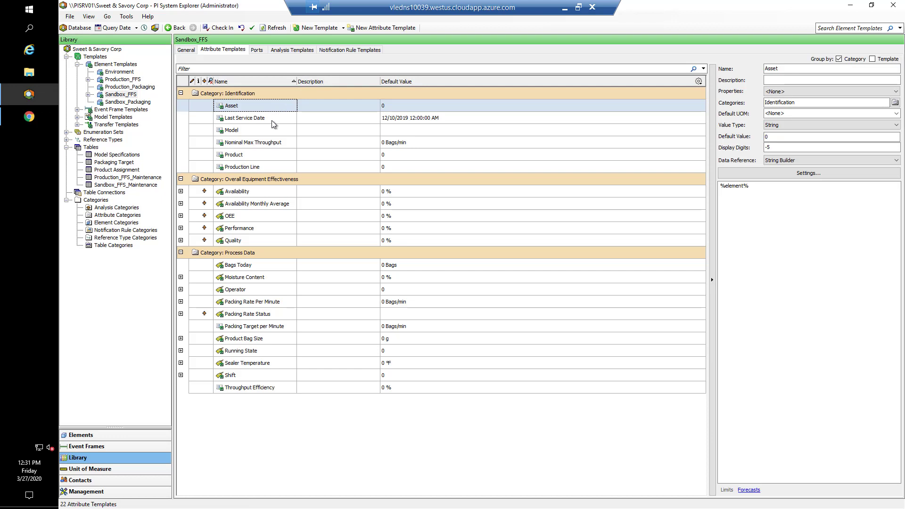
pyautogui.click(271, 120)
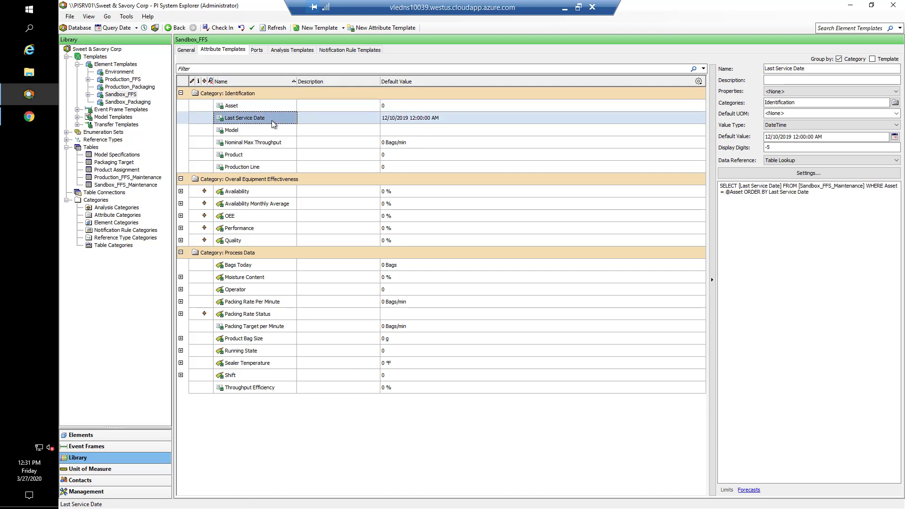
pyautogui.click(775, 174)
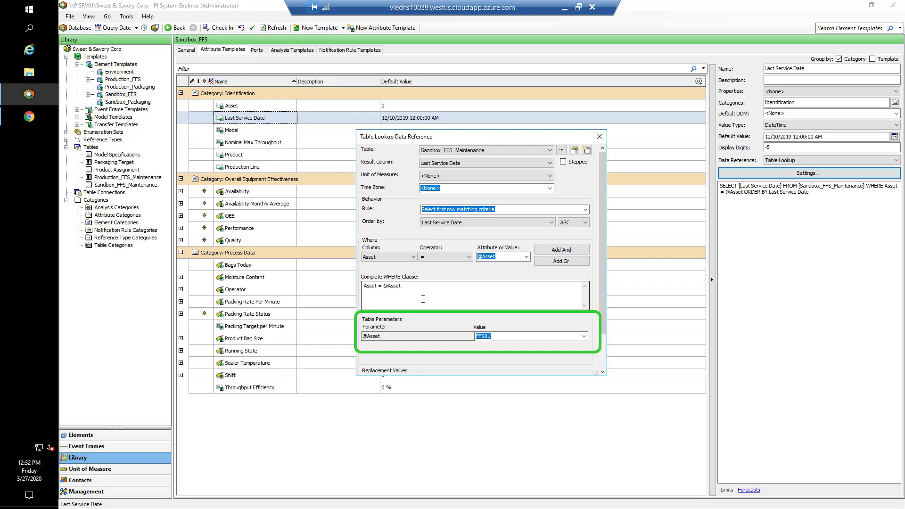
pyautogui.click(585, 337)
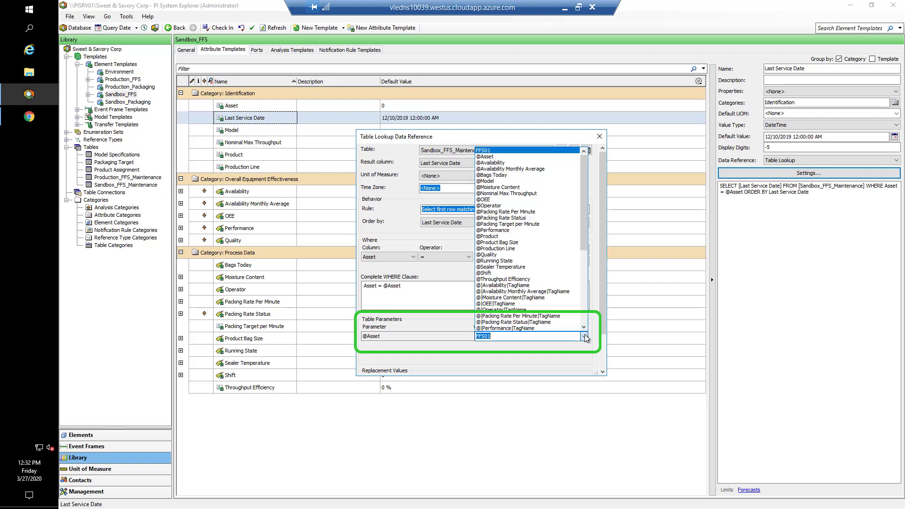
pyautogui.click(541, 158)
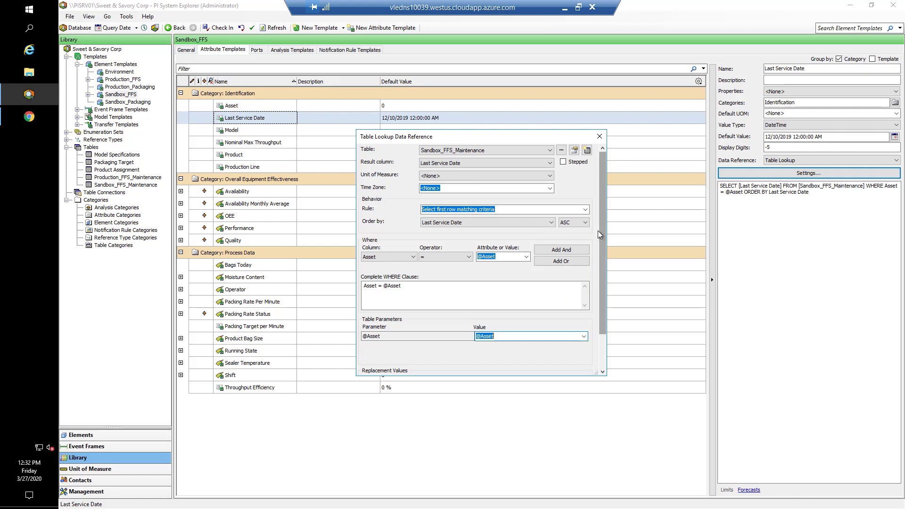
pyautogui.scroll(-1, 589, 255)
pyautogui.scroll(-3, 587, 267)
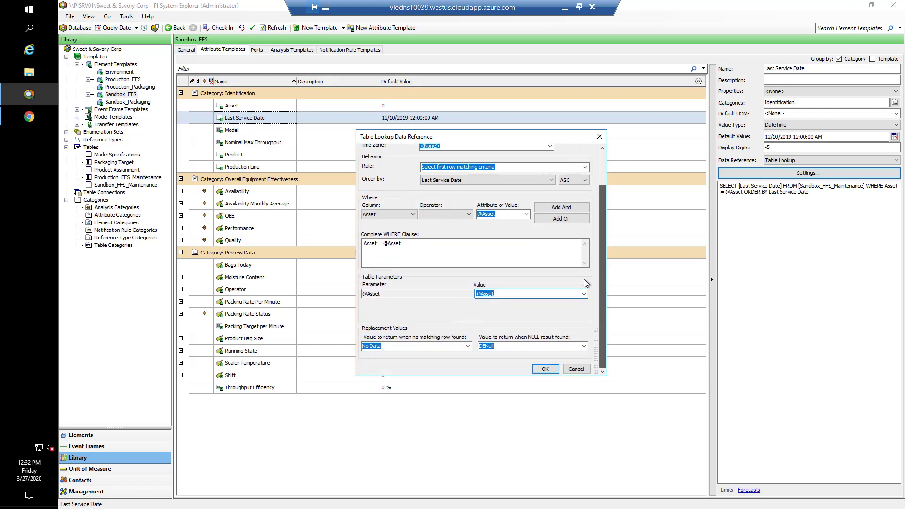
pyautogui.click(546, 370)
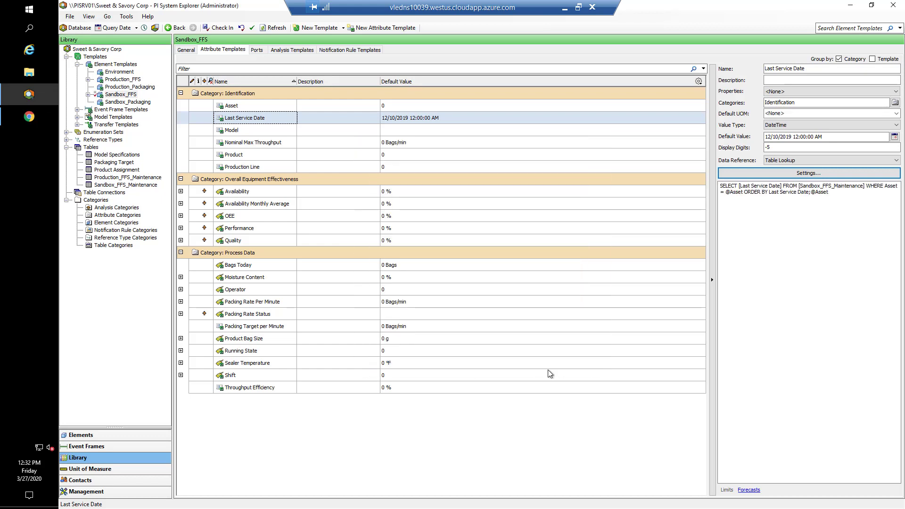
# - Compare FFS05's Last Service Date, check in the Sandbox_FFS template edit, and close PI System Explorer
pyautogui.click(148, 435)
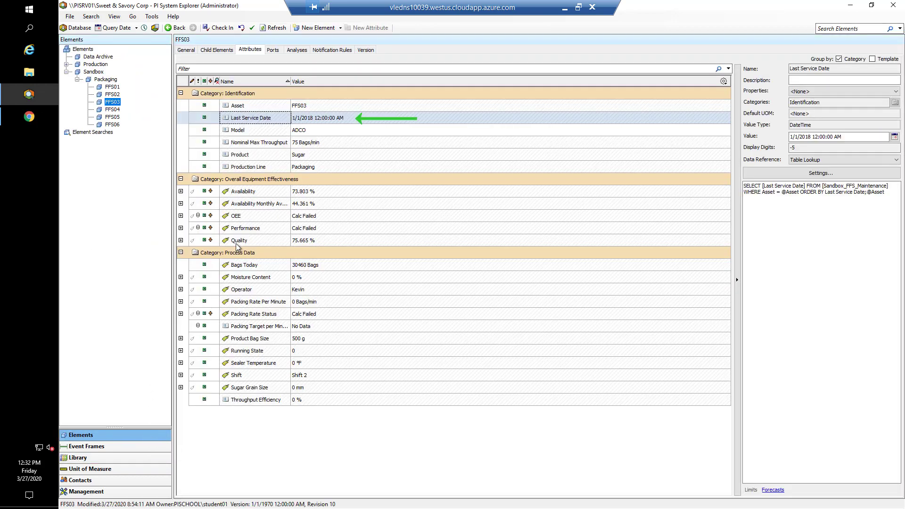
pyautogui.click(115, 118)
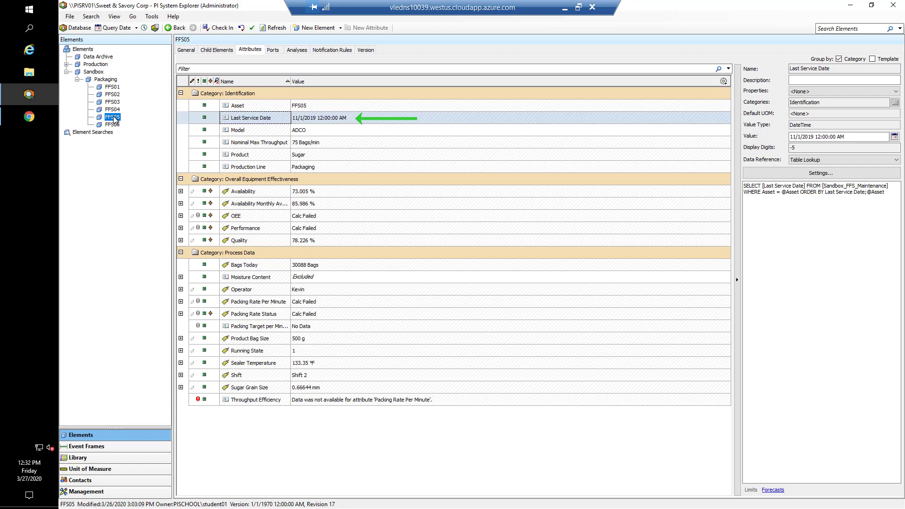
pyautogui.click(219, 28)
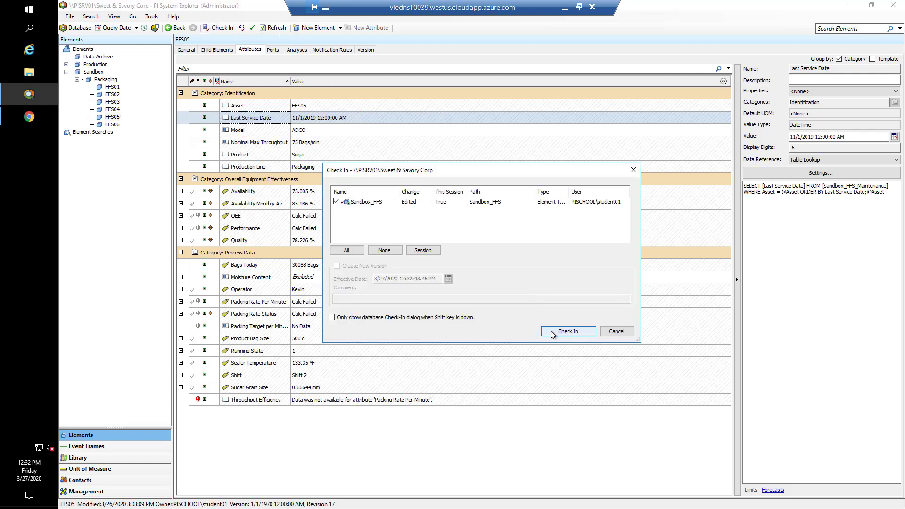
pyautogui.click(550, 331)
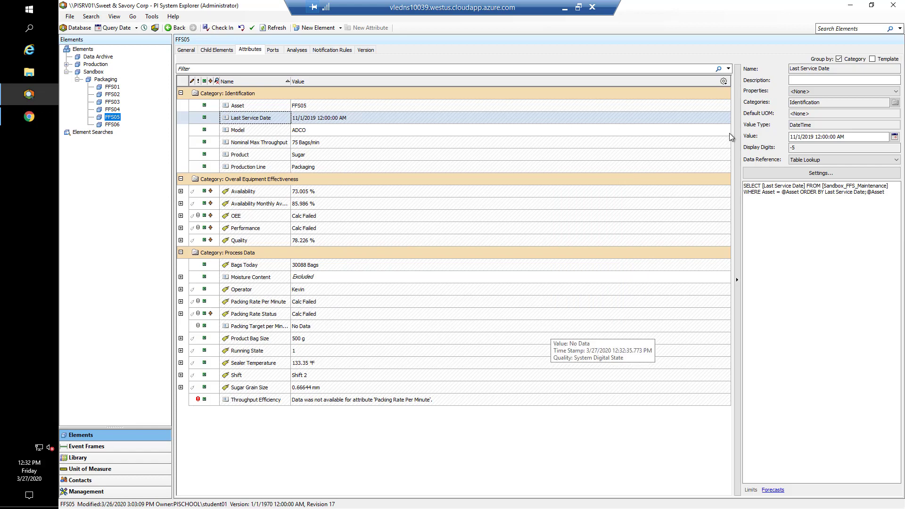
pyautogui.click(898, 8)
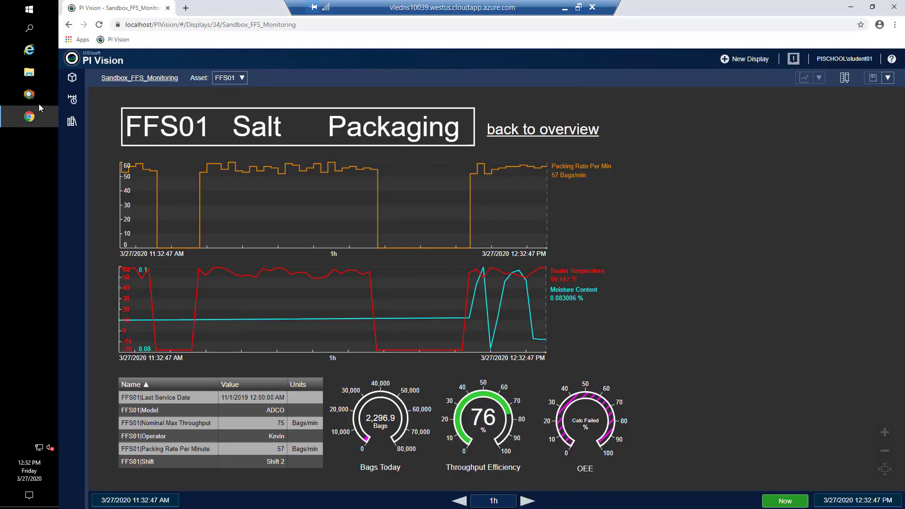
# - Reopen PI System Explorer on the Sweet & Savory Corp database's top-level elements
pyautogui.click(28, 97)
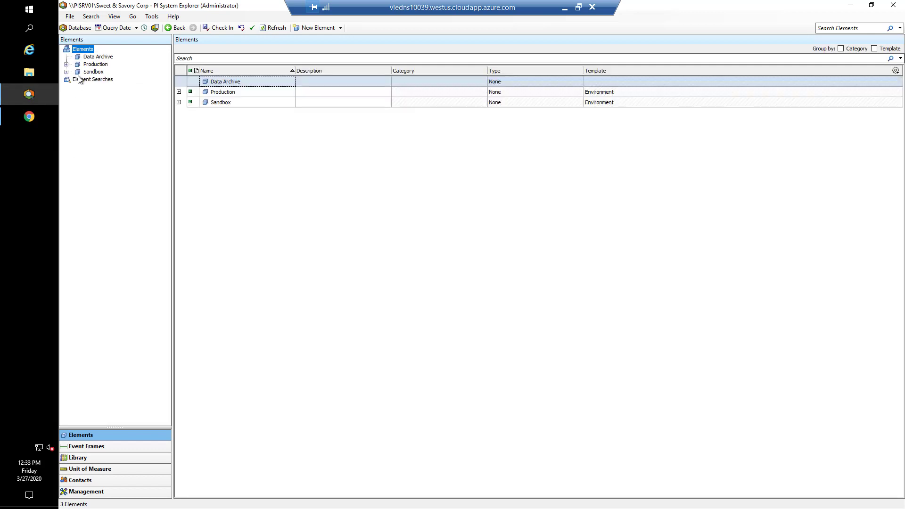
# - Show FFS01's attributes under Sandbox > Packaging, confirming Last Service Date 11/1/2019
pyautogui.click(66, 72)
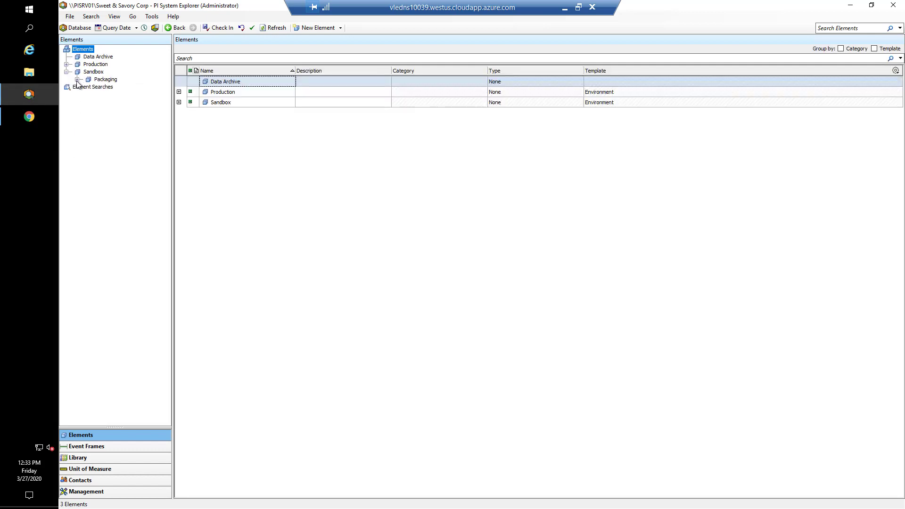
pyautogui.click(77, 79)
pyautogui.click(110, 87)
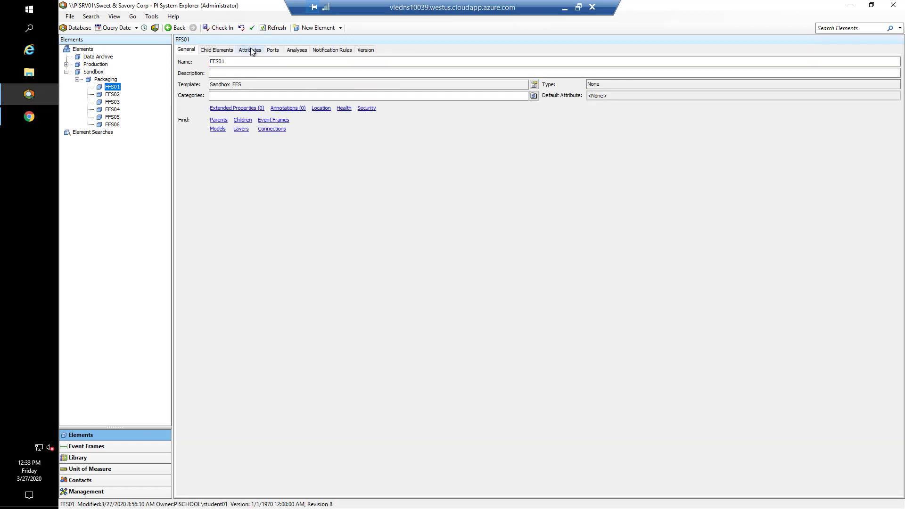
pyautogui.click(252, 52)
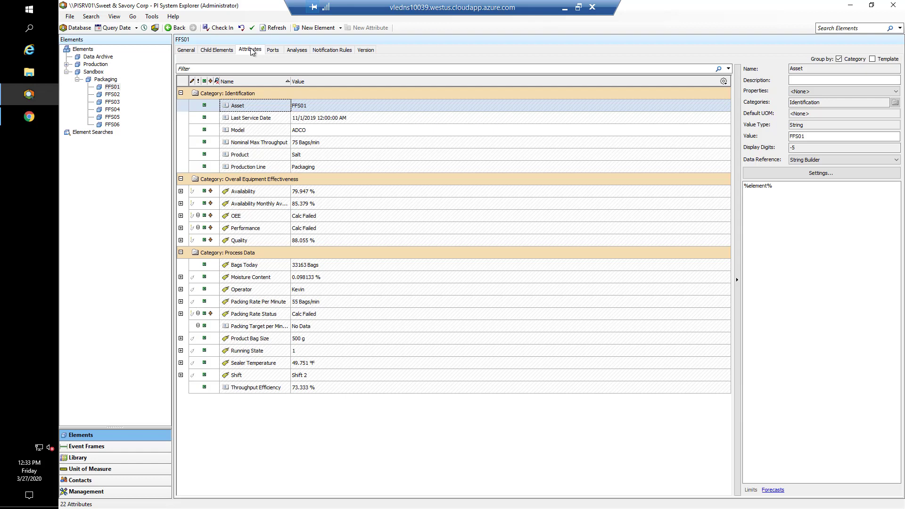
pyautogui.click(95, 460)
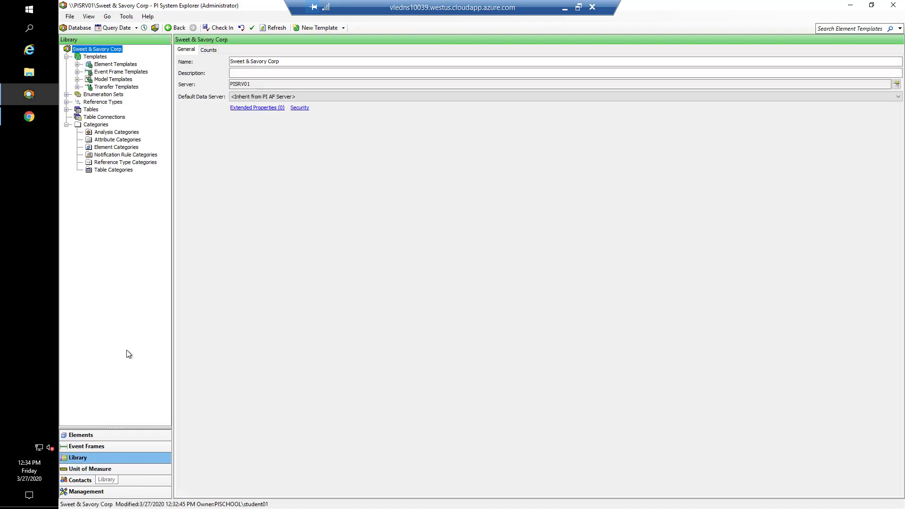
pyautogui.click(67, 109)
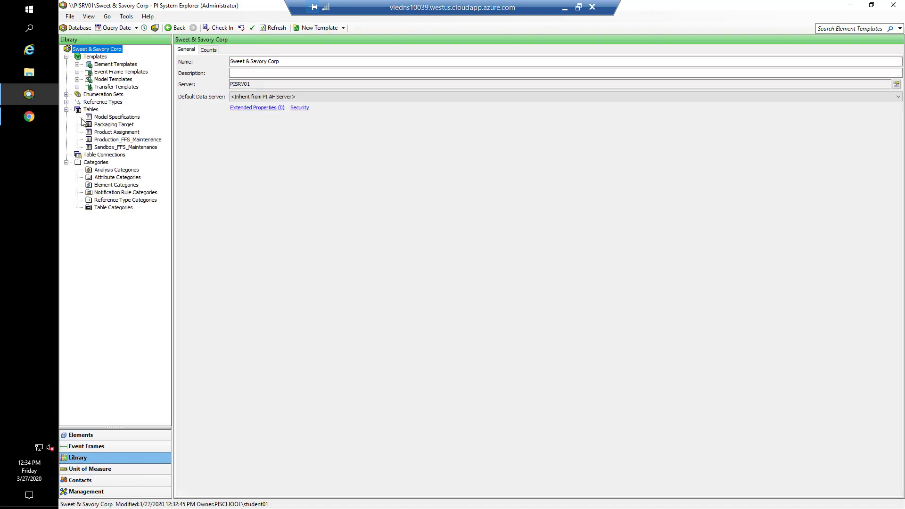
pyautogui.click(109, 148)
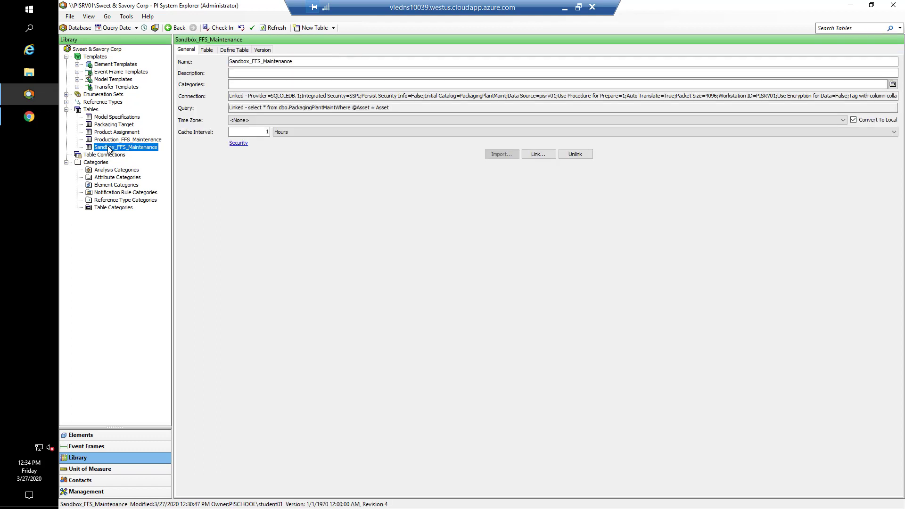
pyautogui.click(540, 154)
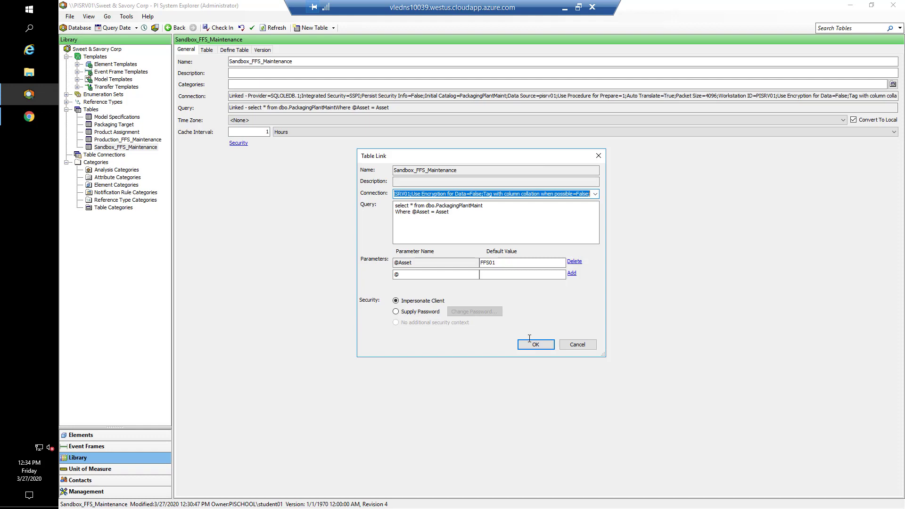
pyautogui.click(543, 346)
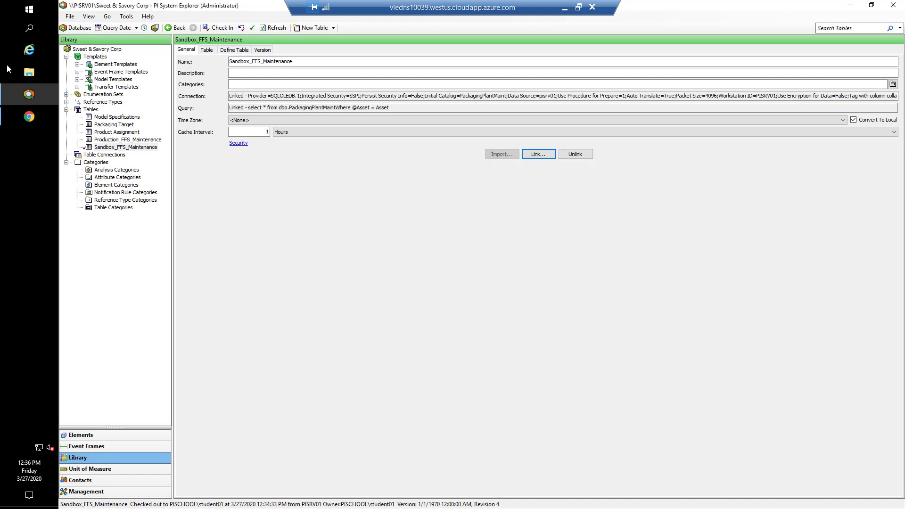
# - Set the PI Vision Sandbox_FFS_Monitoring display's asset to FFS04
pyautogui.click(23, 118)
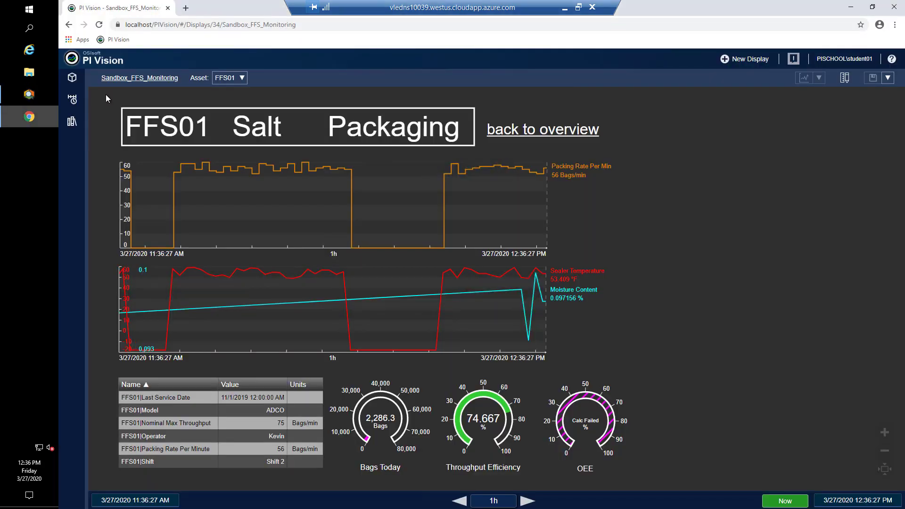
pyautogui.click(231, 80)
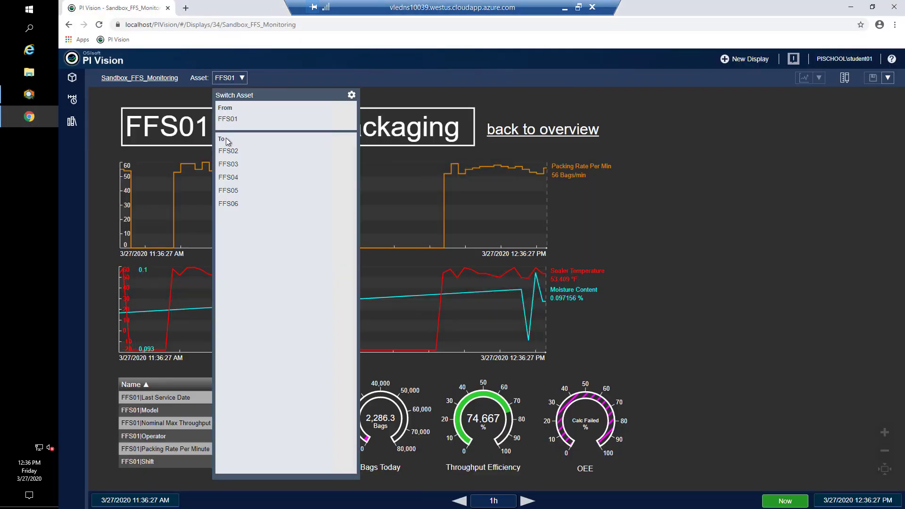
pyautogui.click(227, 178)
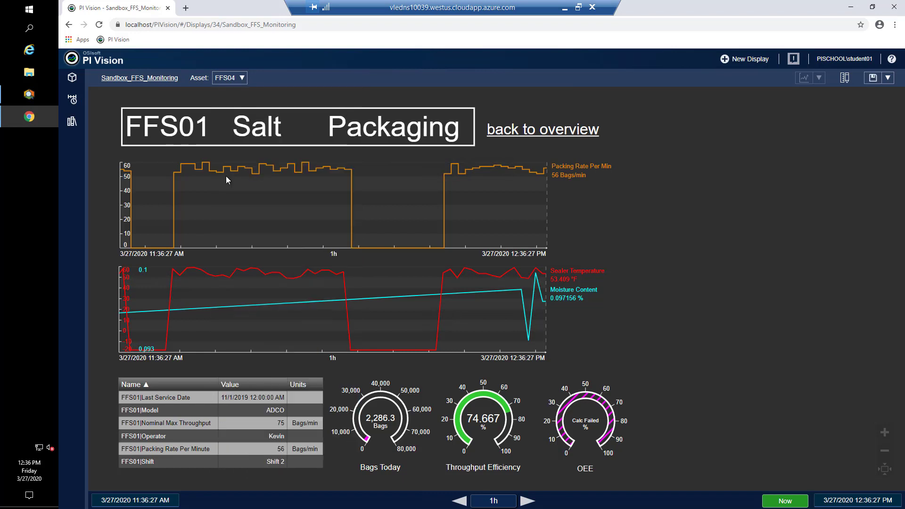